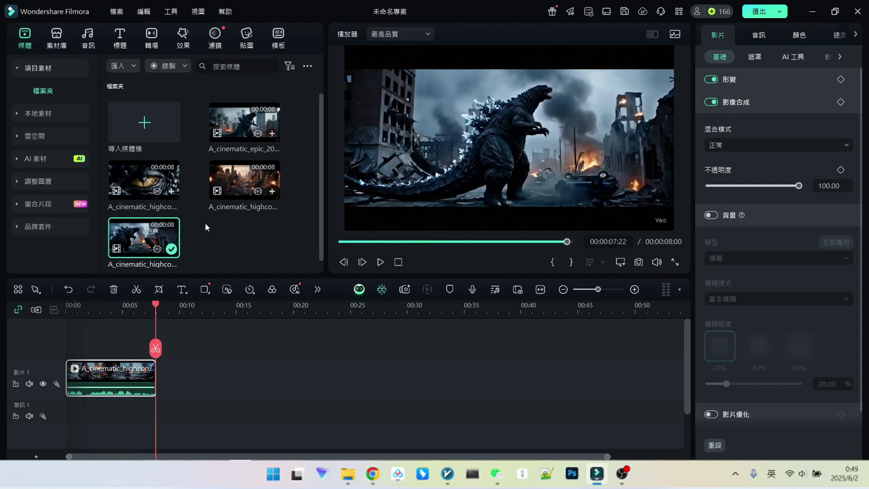
# Step: Add the imported A_cinematic_epic Godzilla clip directly after the opening clip on the video track and preview it
pyautogui.moveTo(245, 122); pyautogui.dragTo(286, 320)
pyautogui.press('space')
pyautogui.press('space')
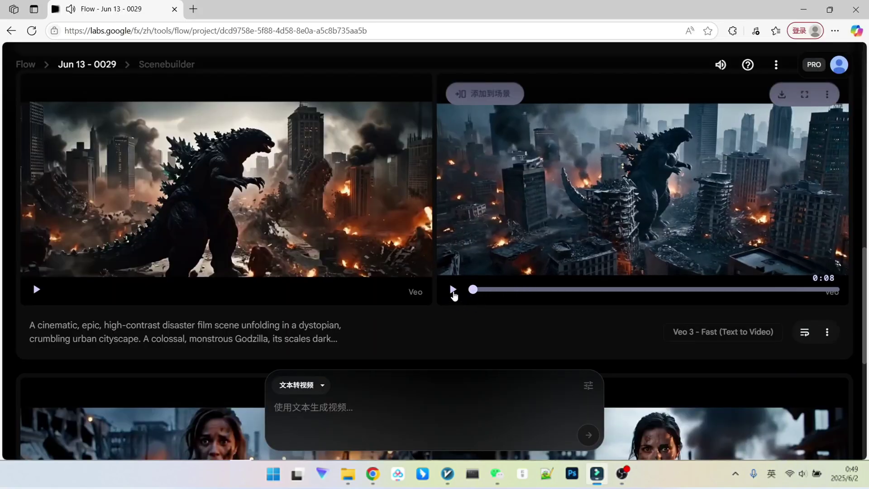
# Step: Switch to Flow in the browser, play the Godzilla video with the swinging tail, and download it
pyautogui.click(452, 290)
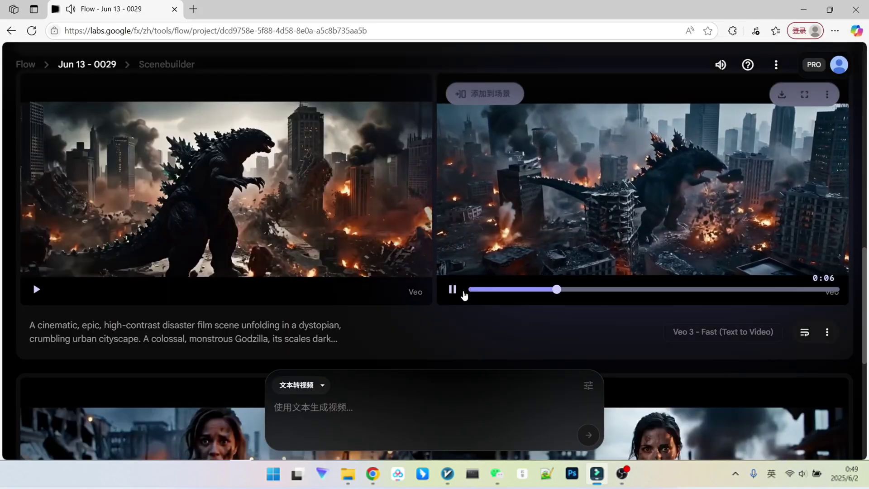
pyautogui.click(453, 289)
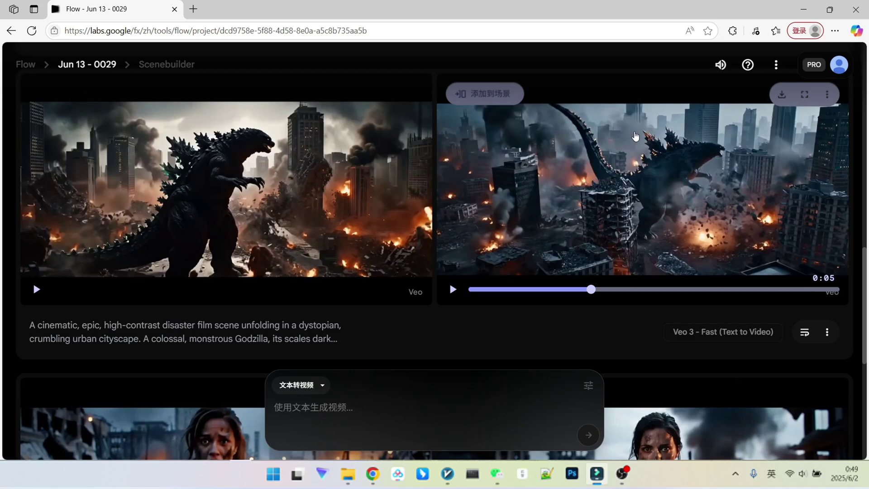
pyautogui.click(782, 94)
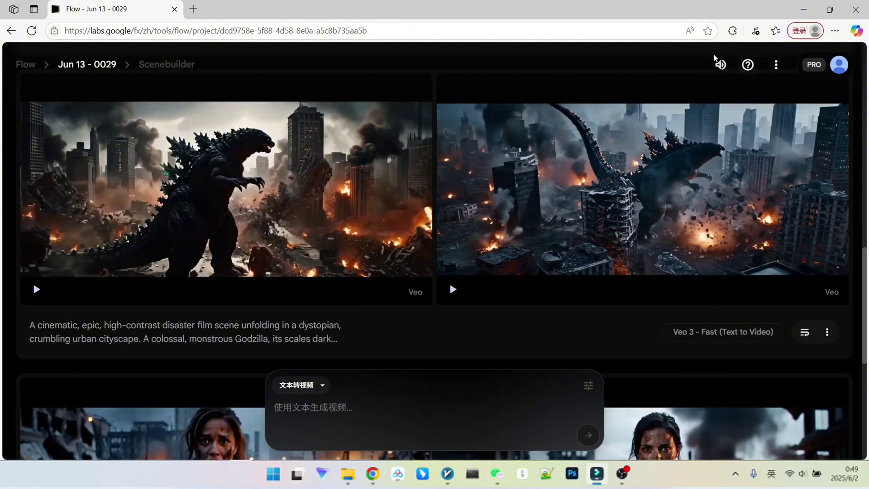
pyautogui.moveTo(617, 105)
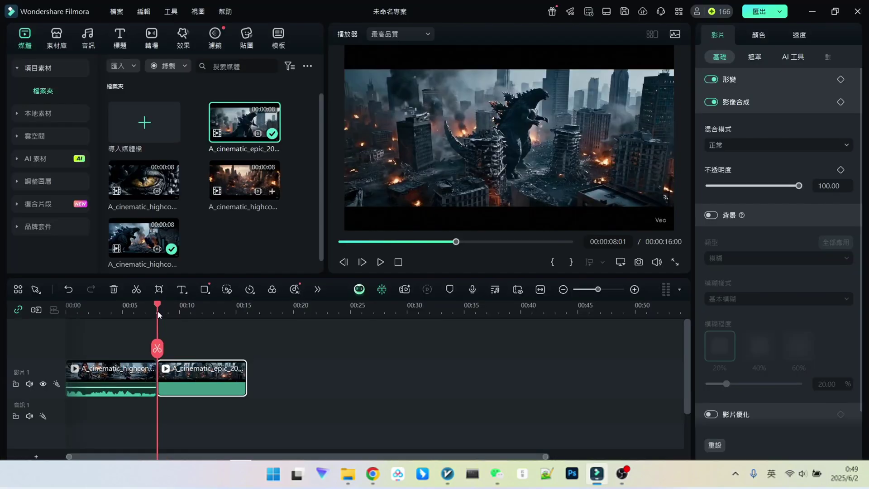
pyautogui.click(145, 122)
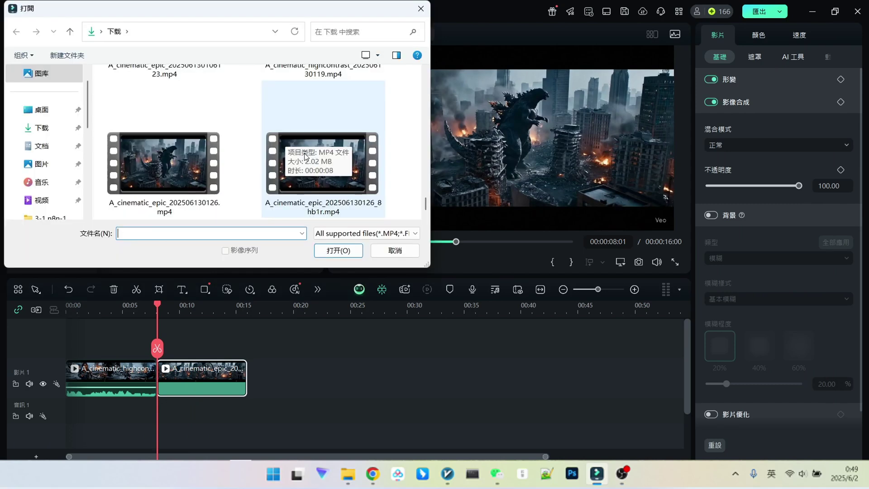
pyautogui.doubleClick(263, 201)
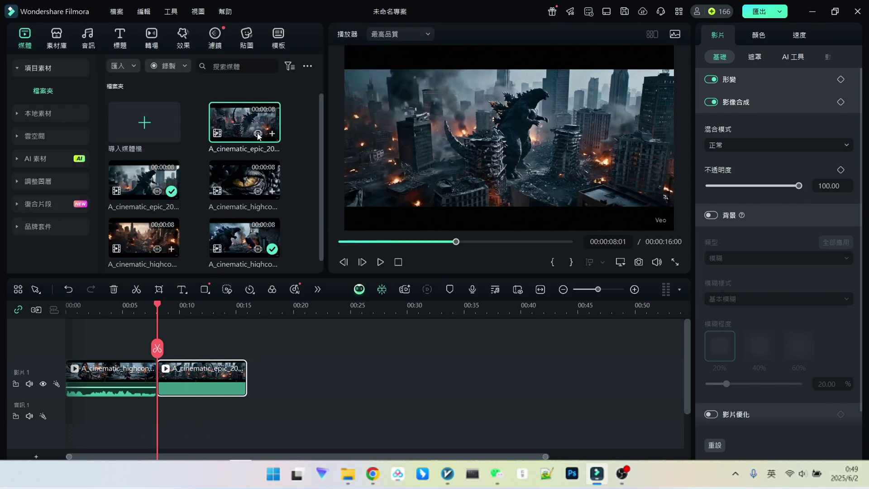
pyautogui.moveTo(255, 134); pyautogui.dragTo(159, 347)
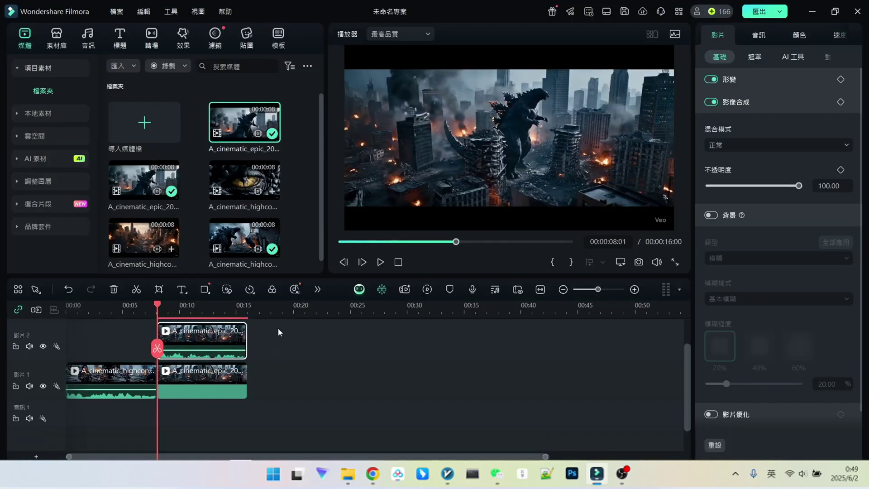
pyautogui.press('space')
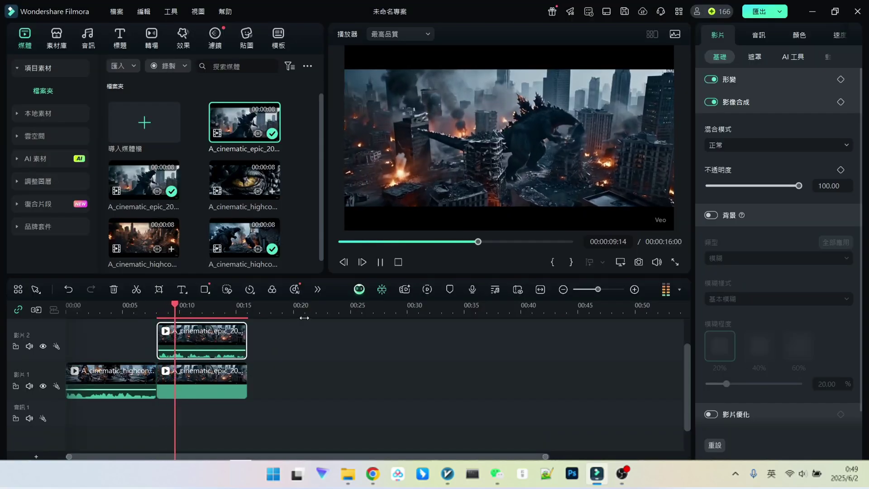
pyautogui.press('space')
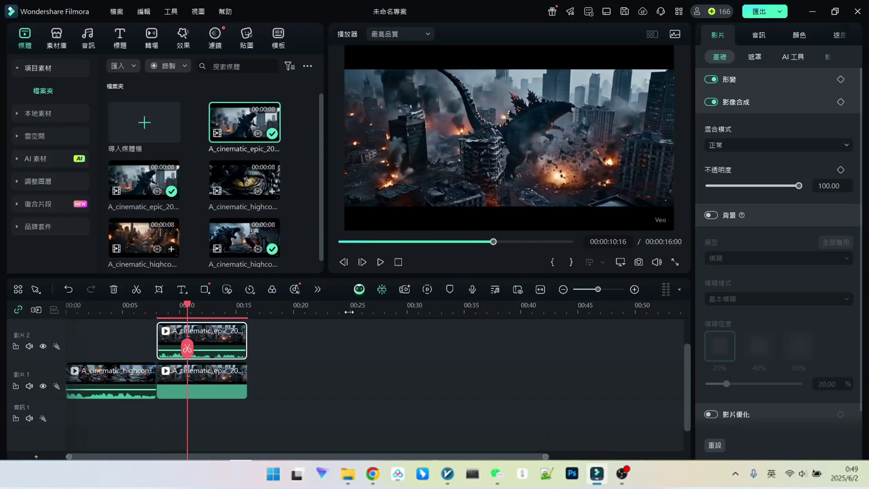
# Step: Detach the audio from the stacked upper clip, delete its video part, and play the second clip with that audio
pyautogui.rightClick(226, 336)
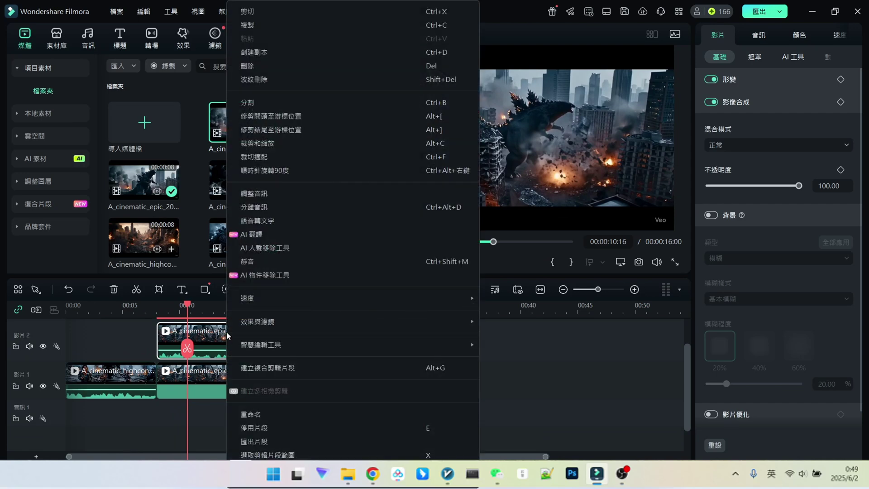
pyautogui.click(267, 208)
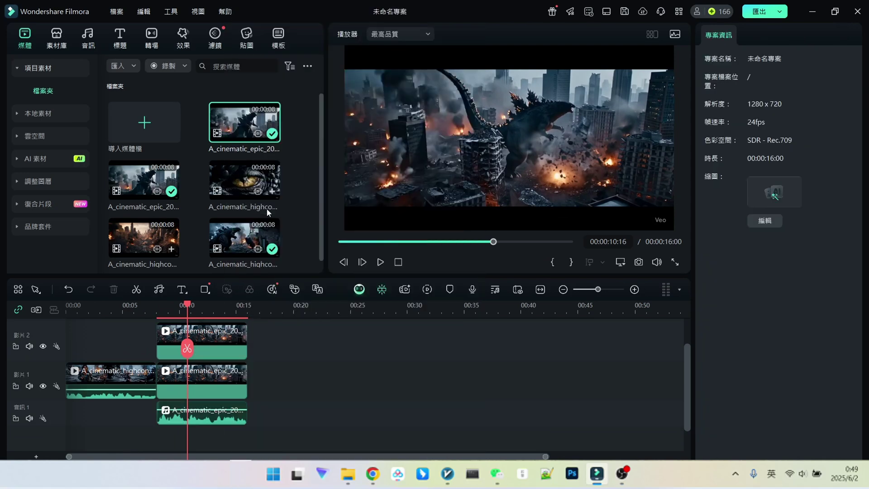
pyautogui.press('Delete')
pyautogui.press('space')
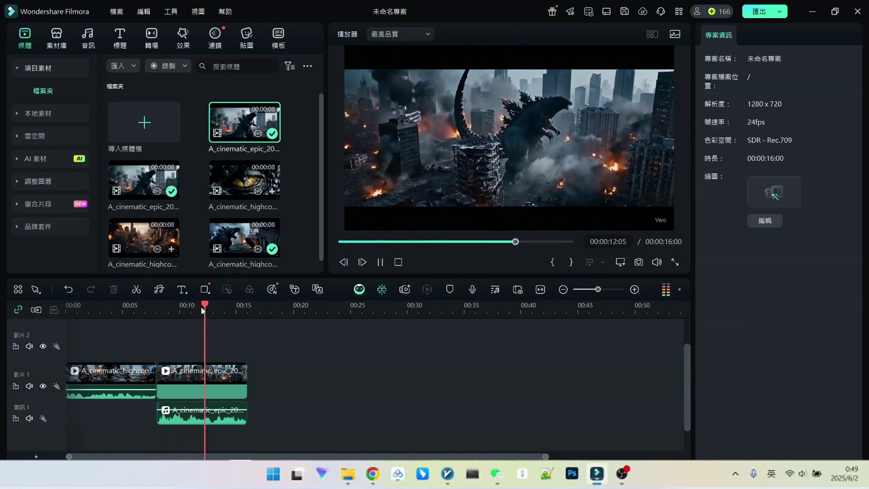
# Step: Add the burning ruined city clip after the second clip on the main video track and preview it
pyautogui.moveTo(201, 306); pyautogui.dragTo(248, 312)
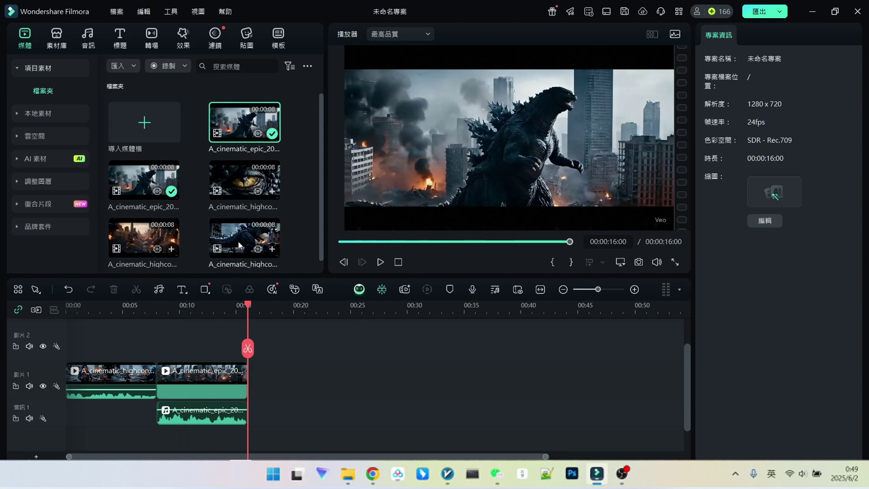
pyautogui.moveTo(138, 249); pyautogui.dragTo(271, 377)
pyautogui.press('space')
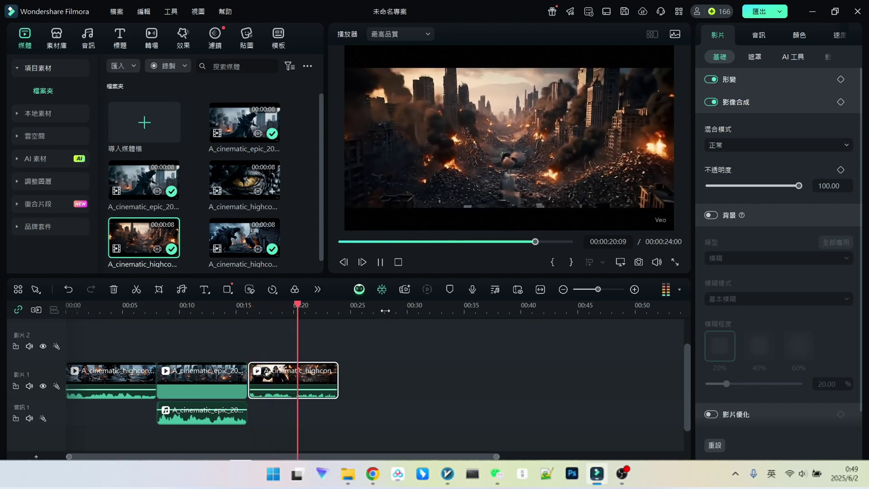
pyautogui.click(337, 311)
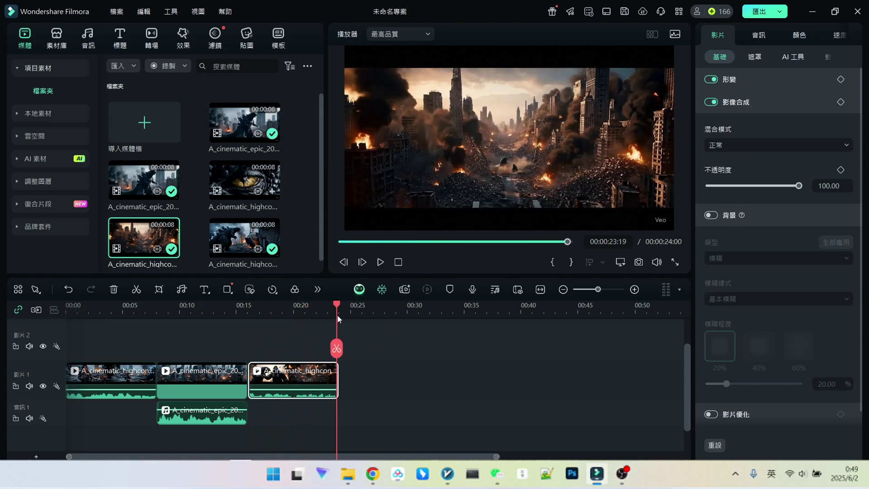
# Step: Append the monster eye close-up clip to the end of the main video track and play it through
pyautogui.scroll(-1, 241, 254)
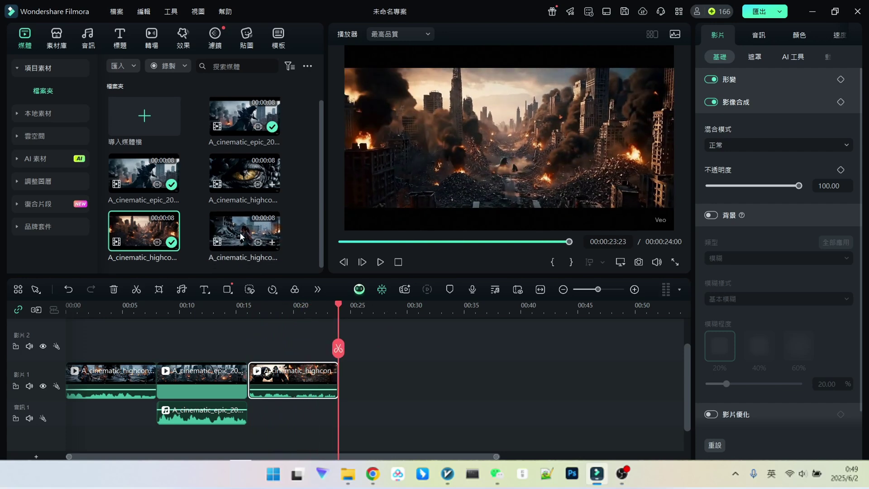
pyautogui.moveTo(228, 174); pyautogui.dragTo(362, 378)
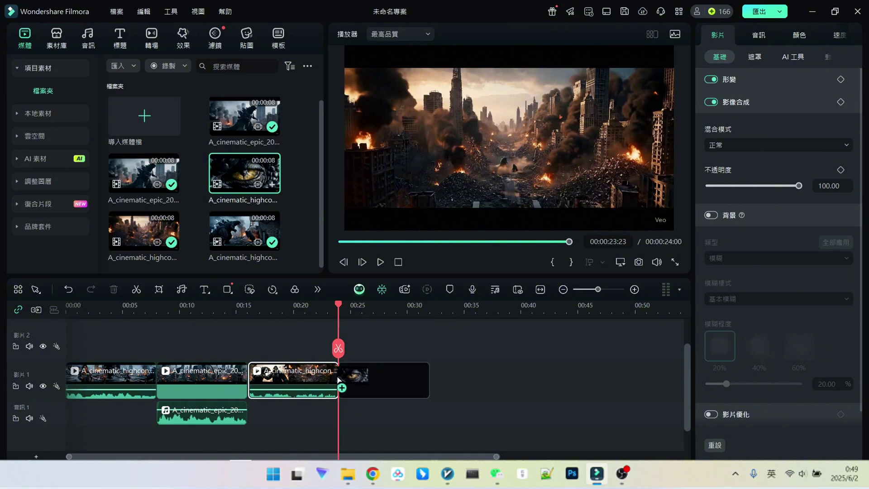
pyautogui.press('space')
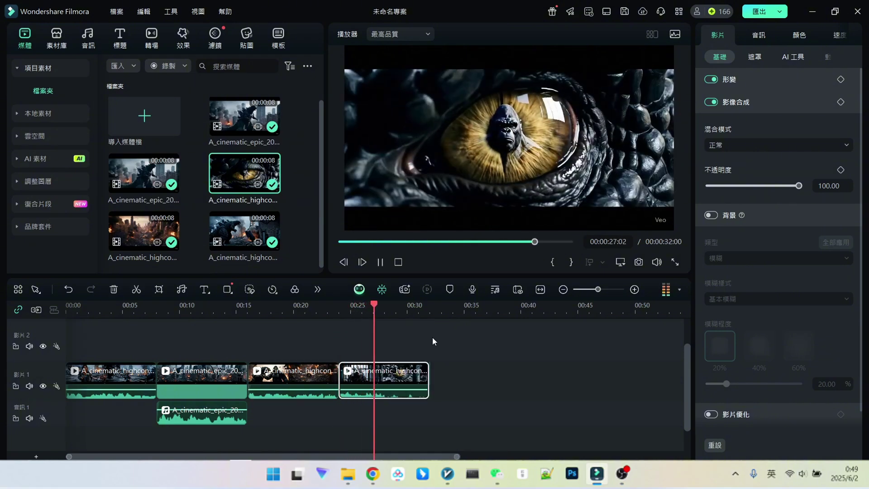
pyautogui.press('space')
pyautogui.click(435, 339)
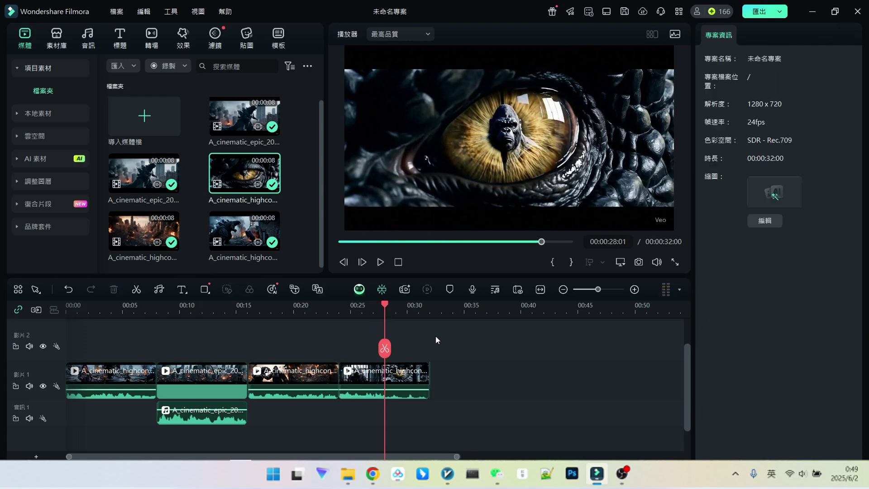
pyautogui.press('space')
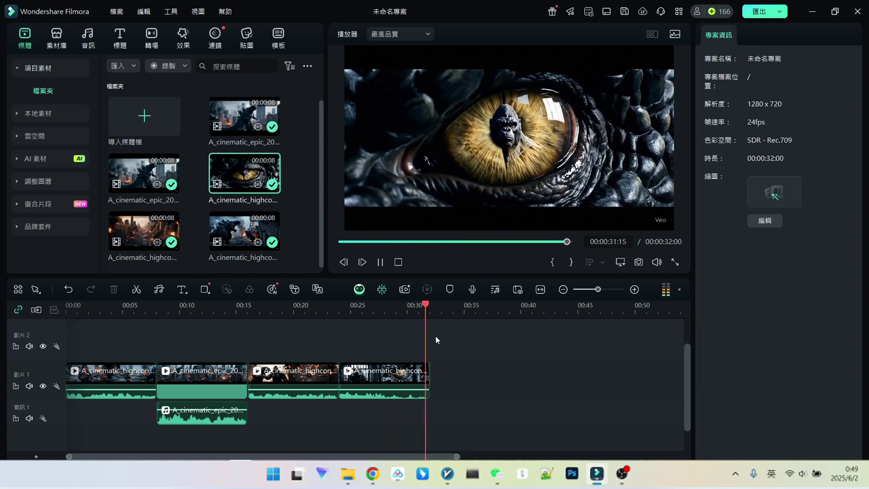
pyautogui.press('space')
# Step: Lower the red saturation of the third clip, the burning city, in its HSL color settings
pyautogui.moveTo(429, 318); pyautogui.dragTo(99, 318)
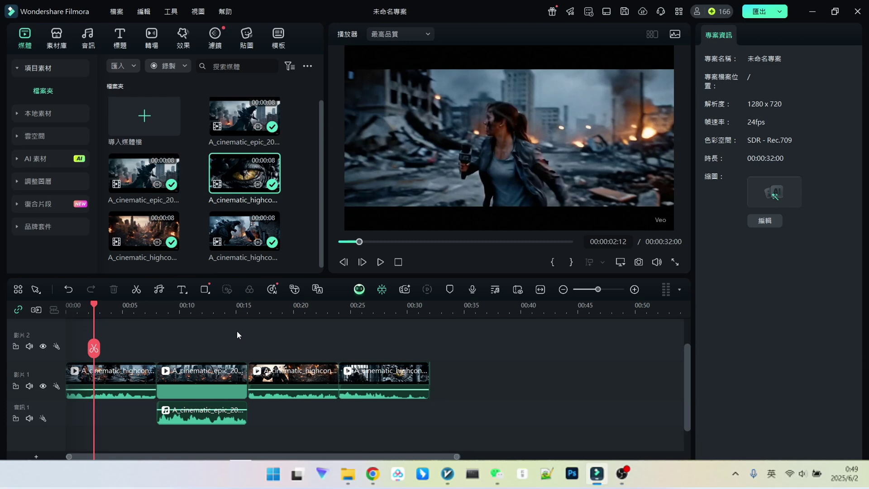
pyautogui.moveTo(98, 305); pyautogui.dragTo(284, 370)
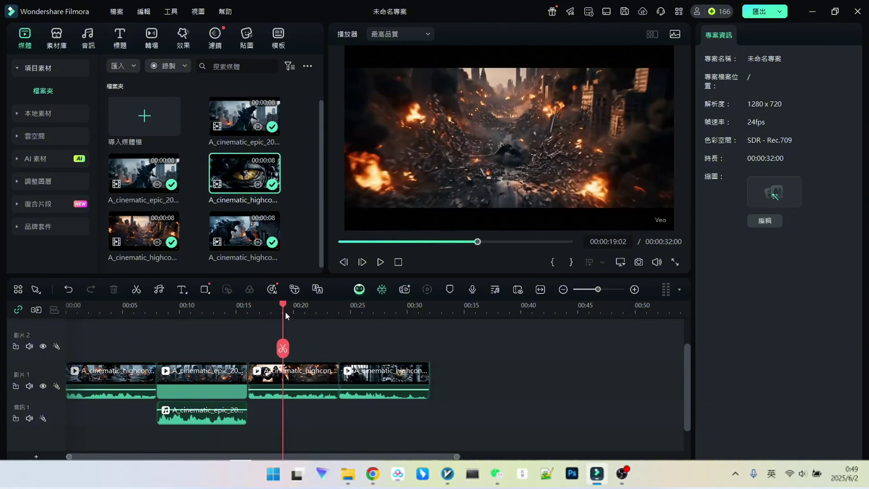
pyautogui.moveTo(285, 312); pyautogui.dragTo(286, 344)
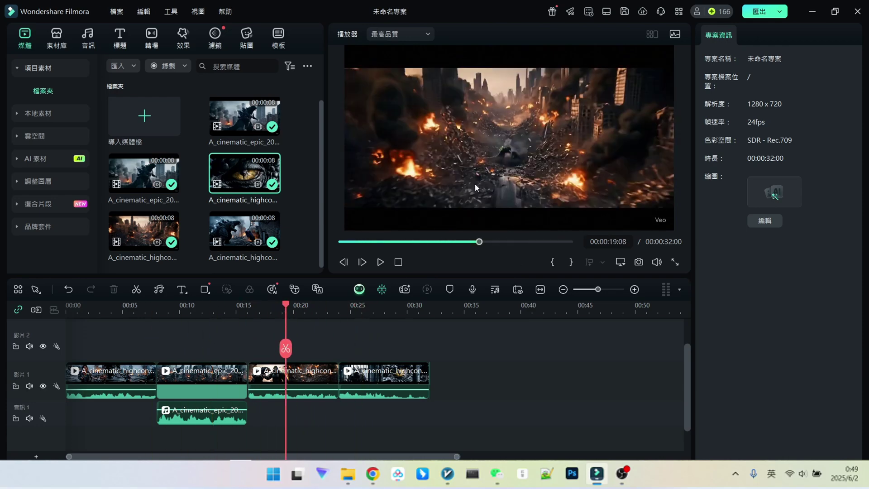
pyautogui.click(281, 379)
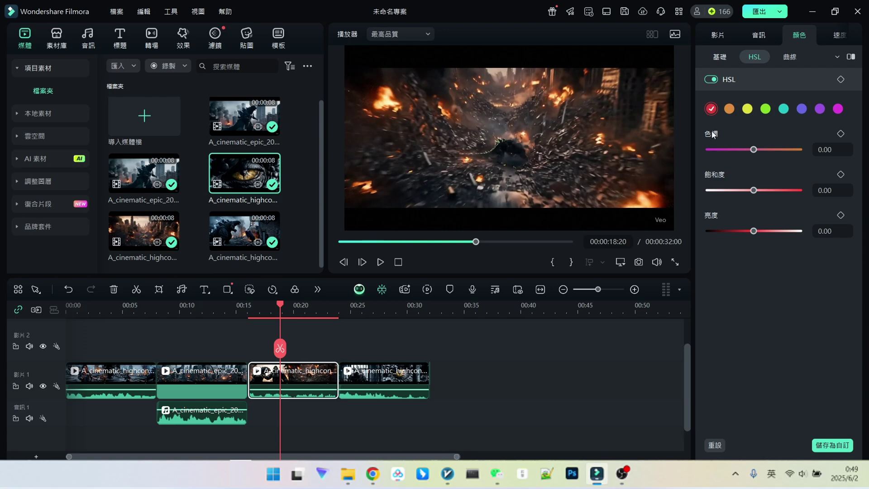
pyautogui.click(752, 191)
pyautogui.moveTo(754, 193); pyautogui.dragTo(731, 192)
# Step: Reduce the third clip's orange saturation and shift its green hue toward teal in HSL
pyautogui.click(729, 109)
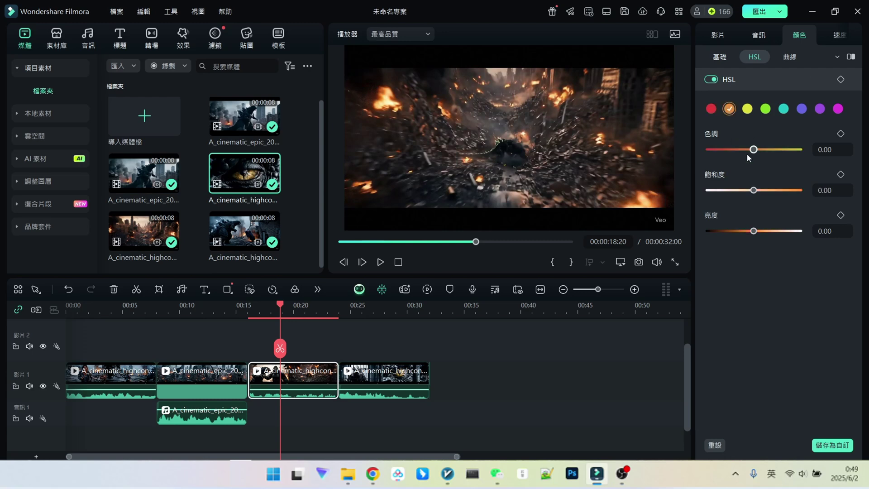
pyautogui.click(748, 109)
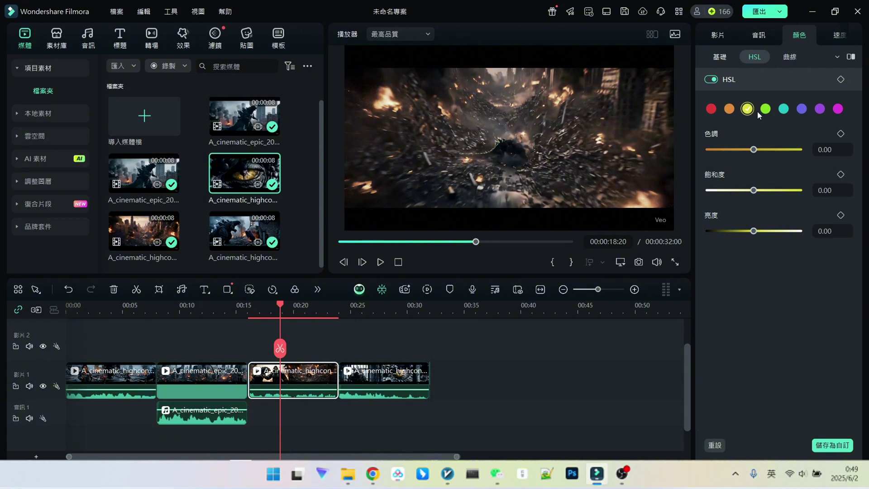
pyautogui.click(765, 110)
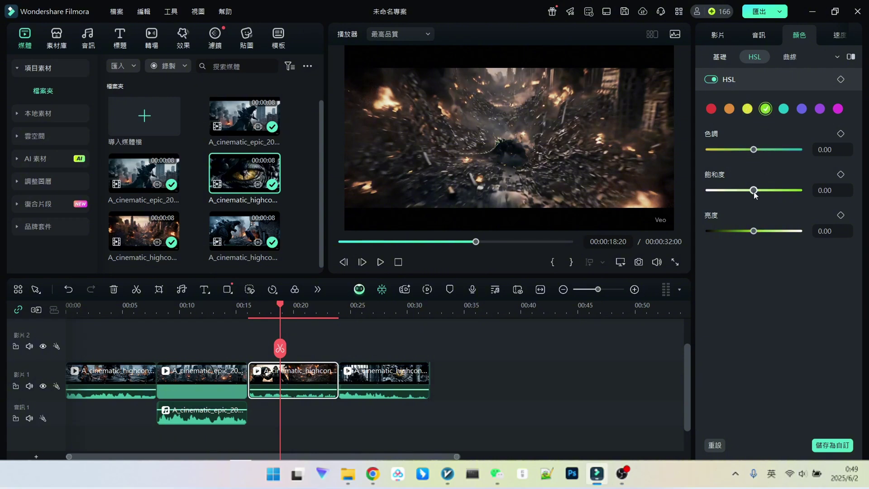
pyautogui.moveTo(753, 151); pyautogui.dragTo(768, 153)
# Step: Set the third clip's cyan hue to 51 and saturation to 30, and its blue hue to 38 and saturation to 25
pyautogui.click(786, 108)
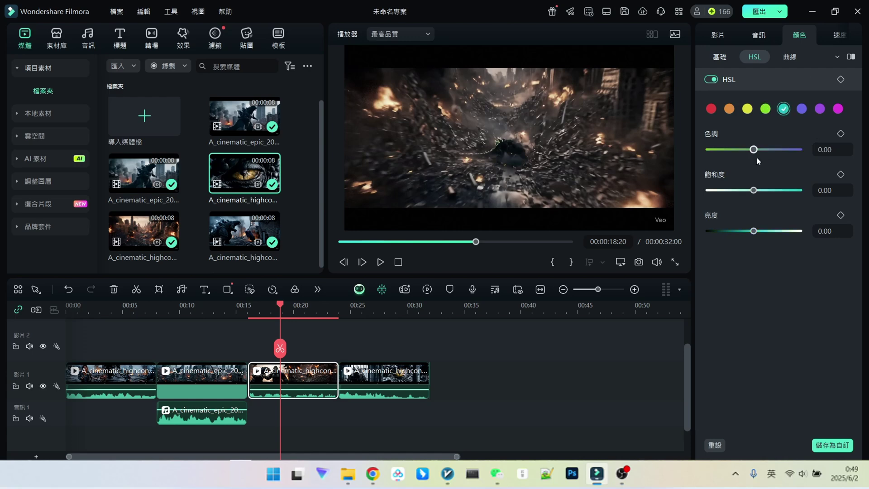
pyautogui.moveTo(756, 153); pyautogui.dragTo(777, 152)
pyautogui.moveTo(753, 190); pyautogui.dragTo(769, 193)
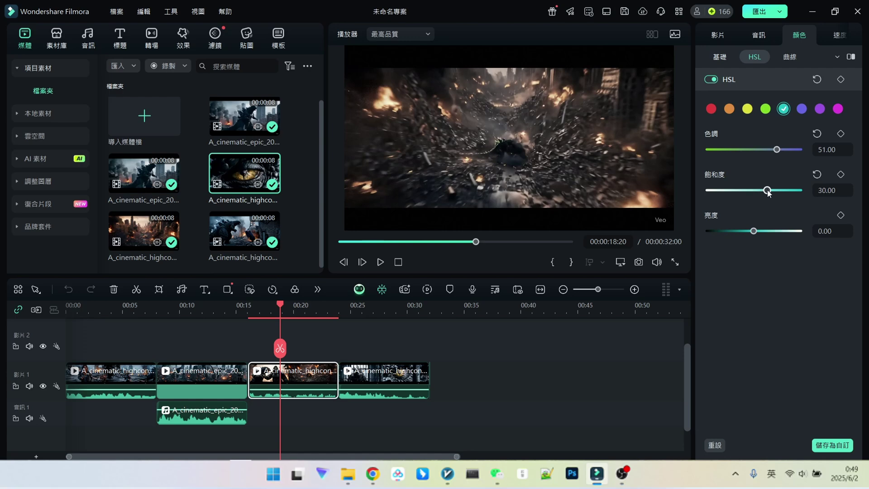
pyautogui.click(801, 109)
# Step: Compare the color-adjusted third clip with the second clip and the opening clip on the timeline
pyautogui.moveTo(241, 305); pyautogui.dragTo(221, 304)
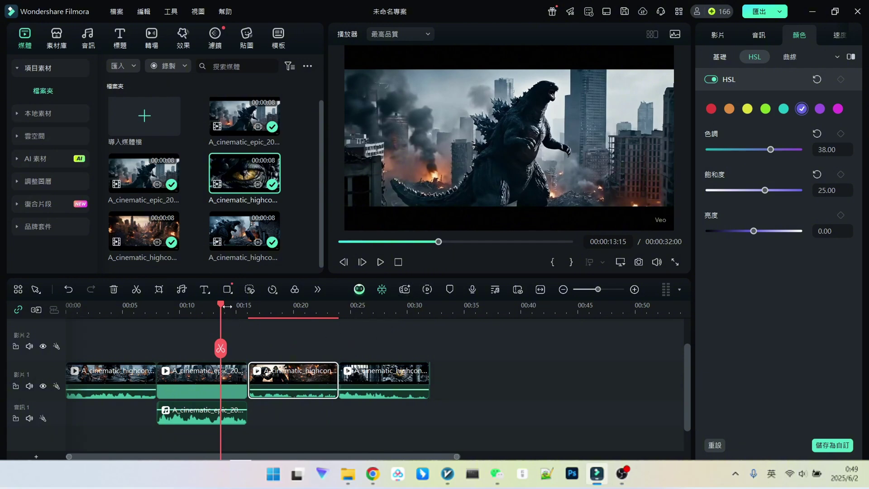
pyautogui.press('Home')
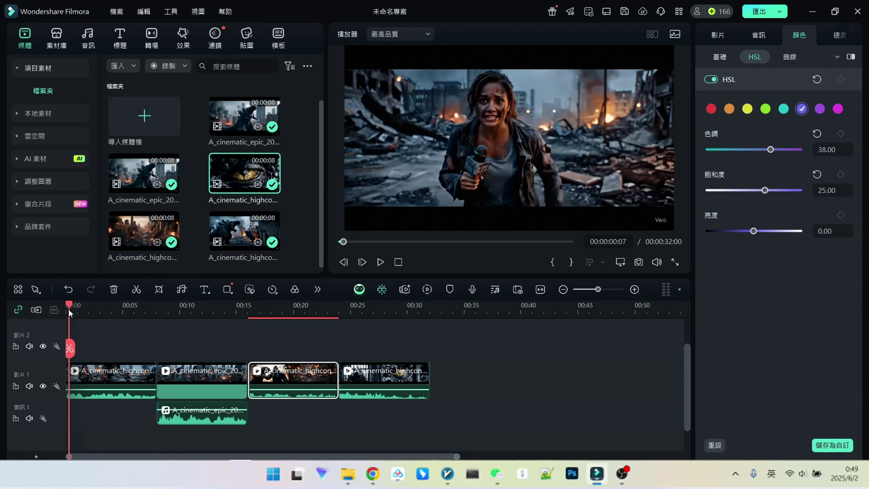
pyautogui.click(101, 377)
pyautogui.press('space')
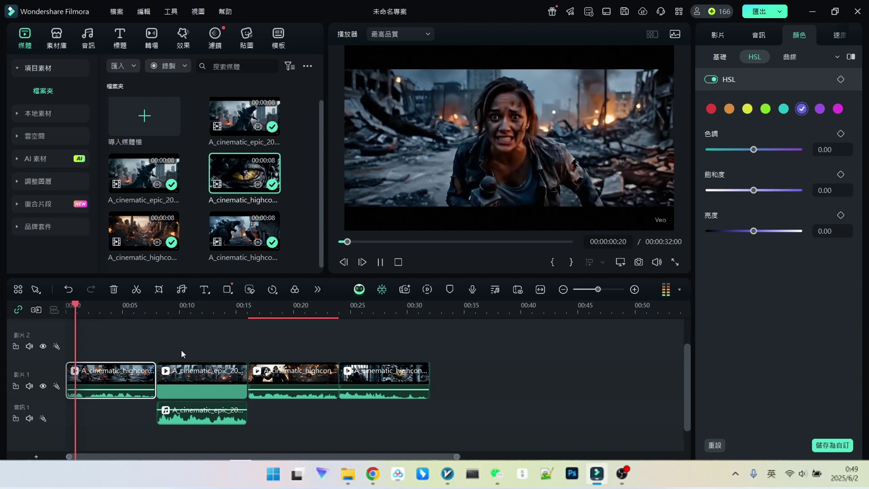
pyautogui.press('space')
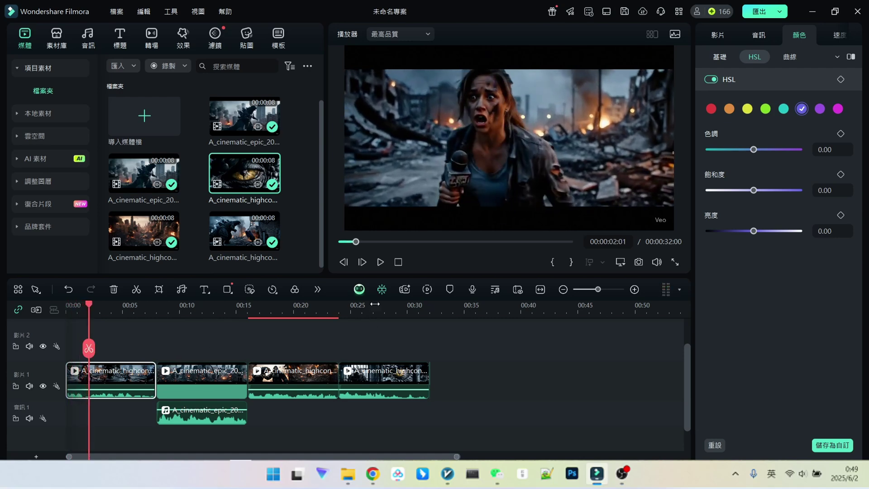
pyautogui.click(278, 375)
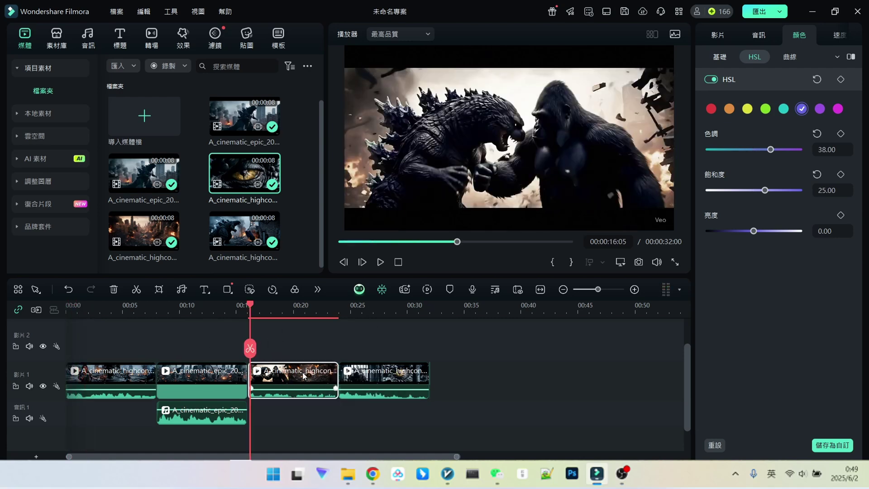
# Step: Play the third clip to review its pace and apply the Montage (蒙太奇) speed curve to it
pyautogui.press('space')
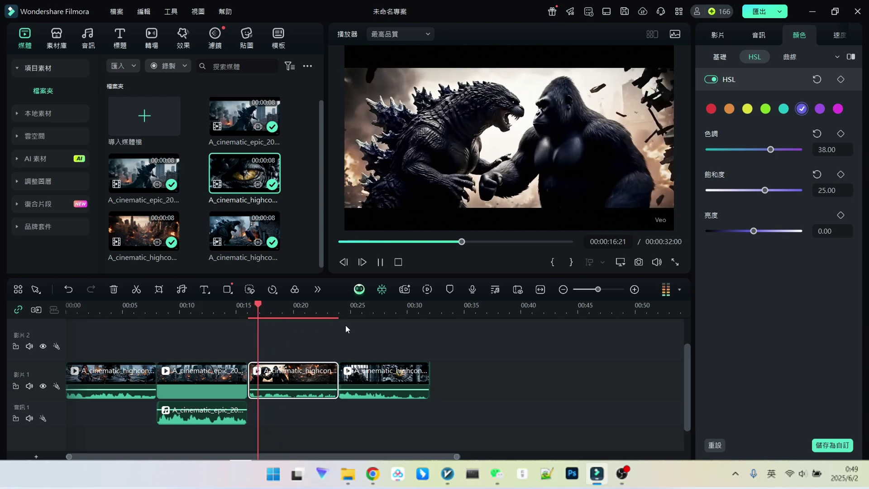
pyautogui.press('space')
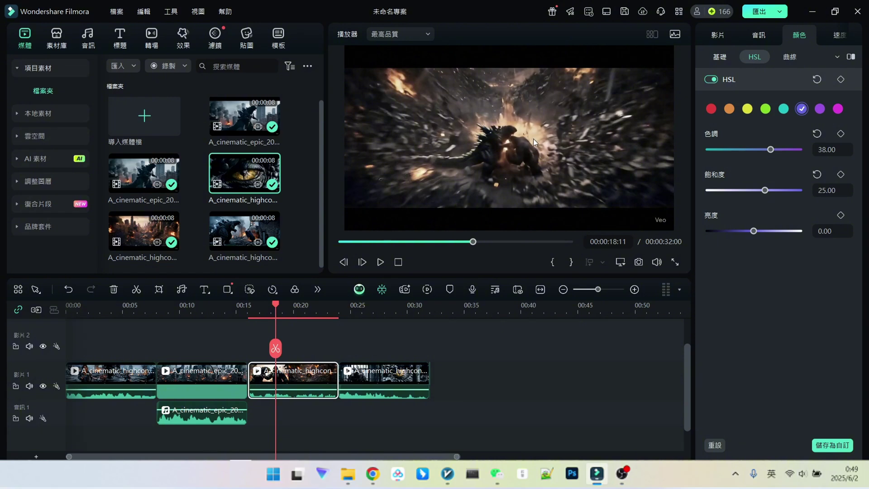
pyautogui.click(839, 36)
pyautogui.click(774, 56)
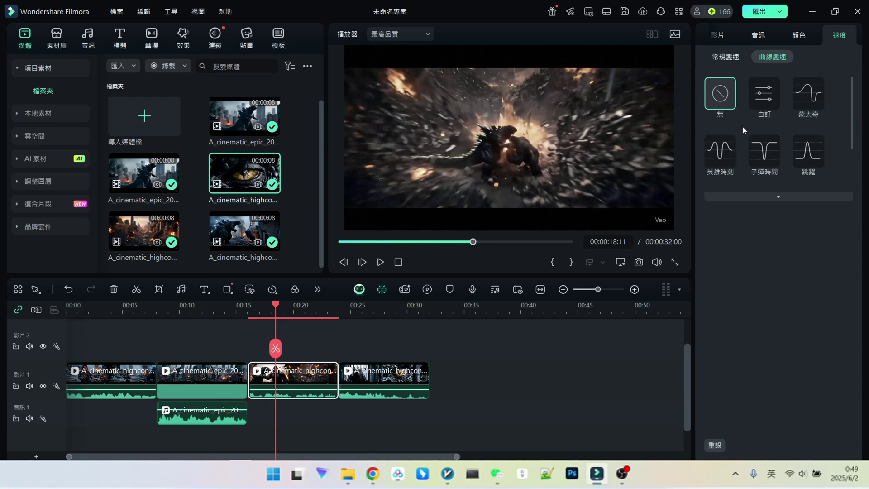
pyautogui.click(809, 100)
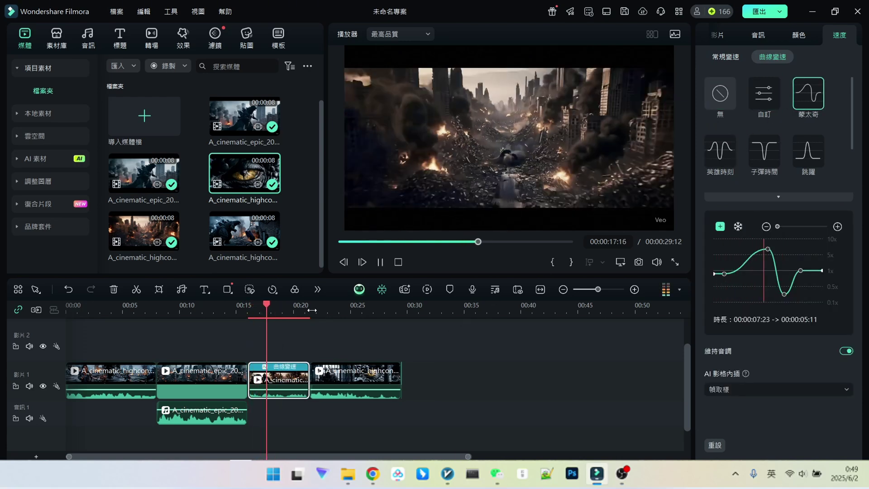
pyautogui.press('space')
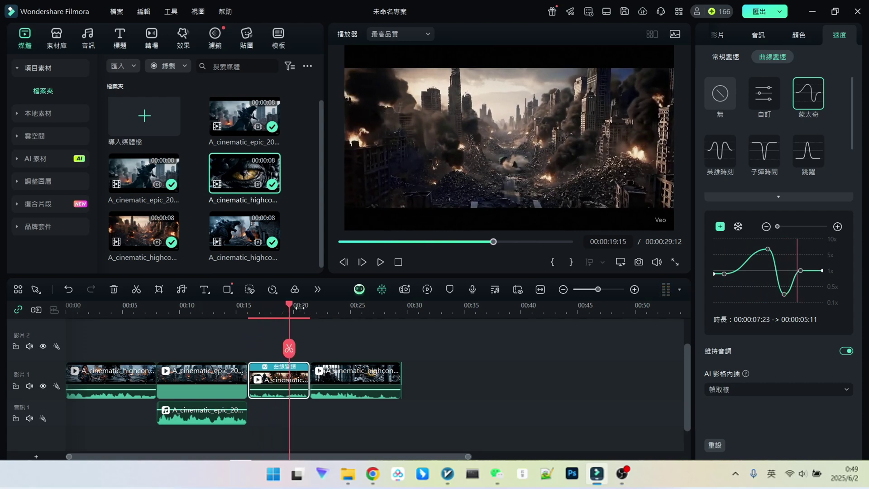
# Step: Play the fourth clip and split it at 00:00:25:17, where the close-up of the eye is showing
pyautogui.moveTo(291, 310); pyautogui.dragTo(311, 310)
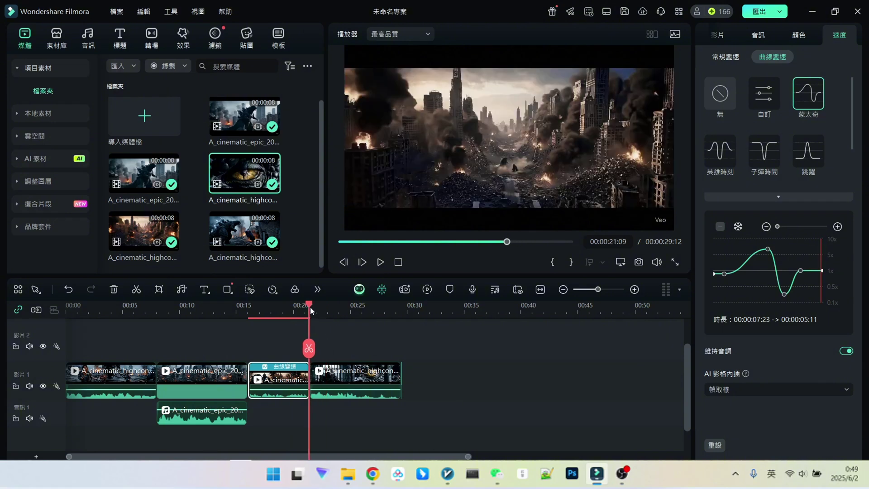
pyautogui.press('space')
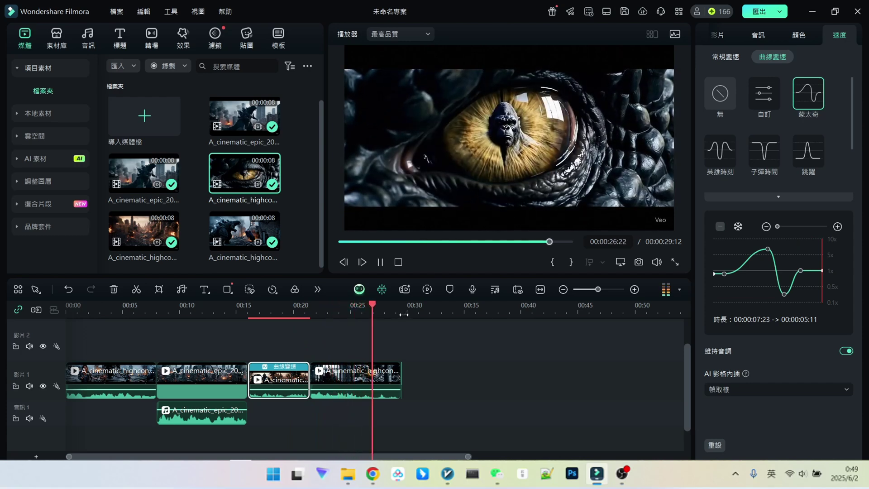
pyautogui.moveTo(383, 316); pyautogui.dragTo(358, 321)
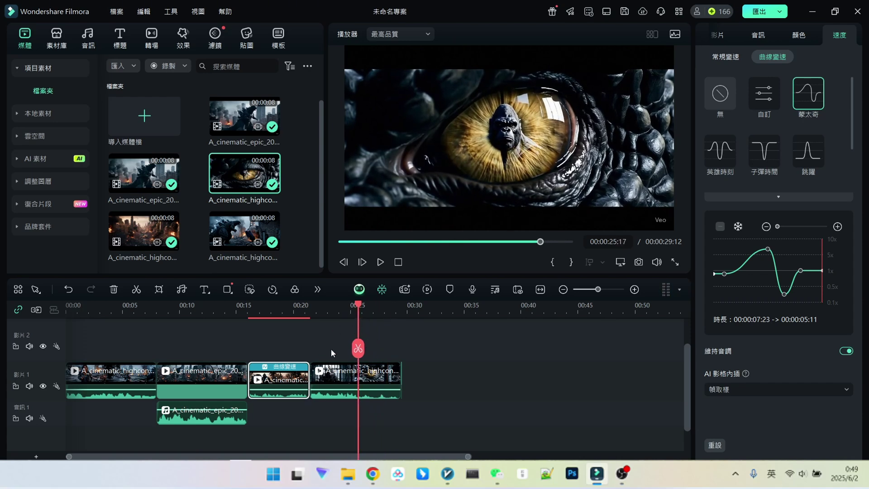
pyautogui.click(374, 385)
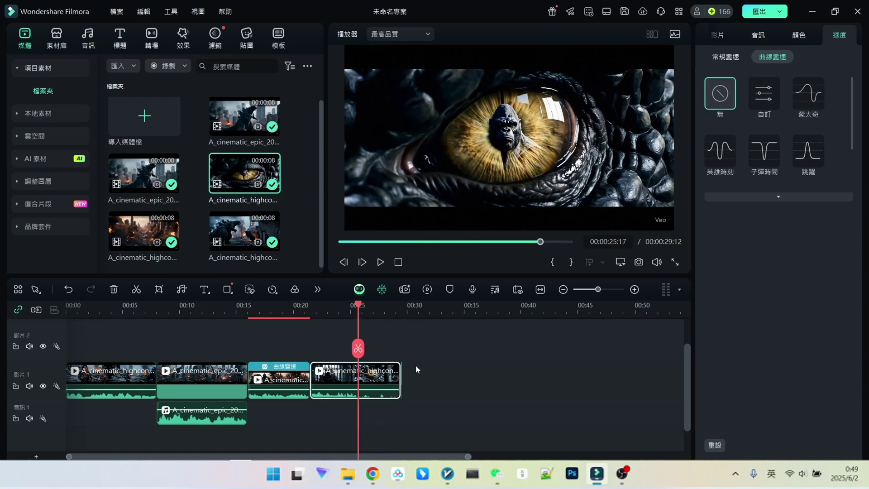
pyautogui.hotkey('ctrl', 'b')
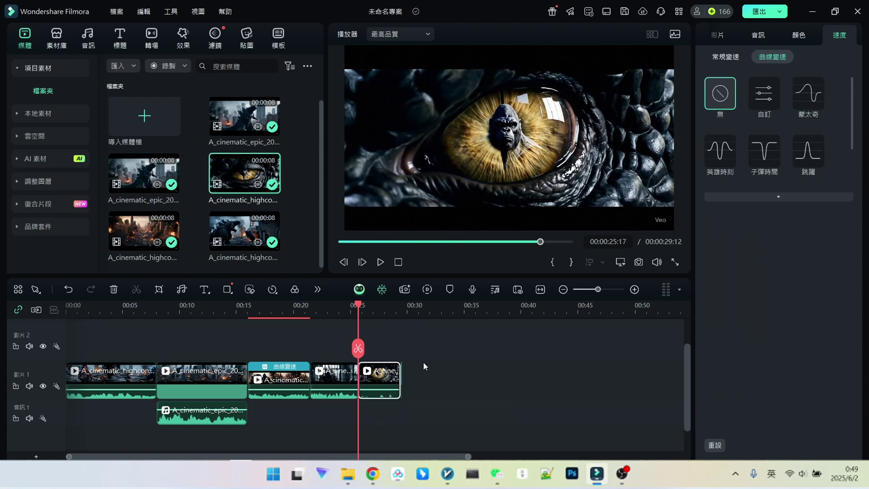
# Step: Apply the Bullet Time (子彈時間) speed curve to the first part of the split fourth clip and play the result
pyautogui.click(331, 382)
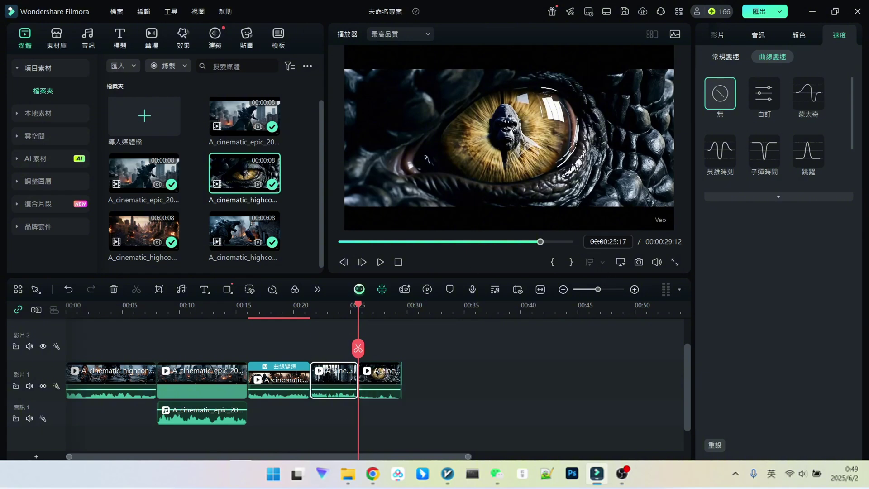
pyautogui.click(759, 154)
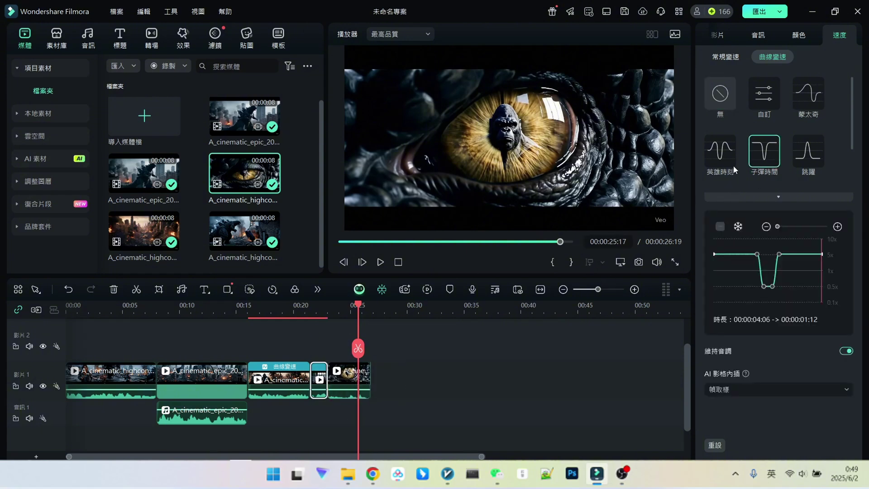
pyautogui.moveTo(360, 308); pyautogui.dragTo(310, 306)
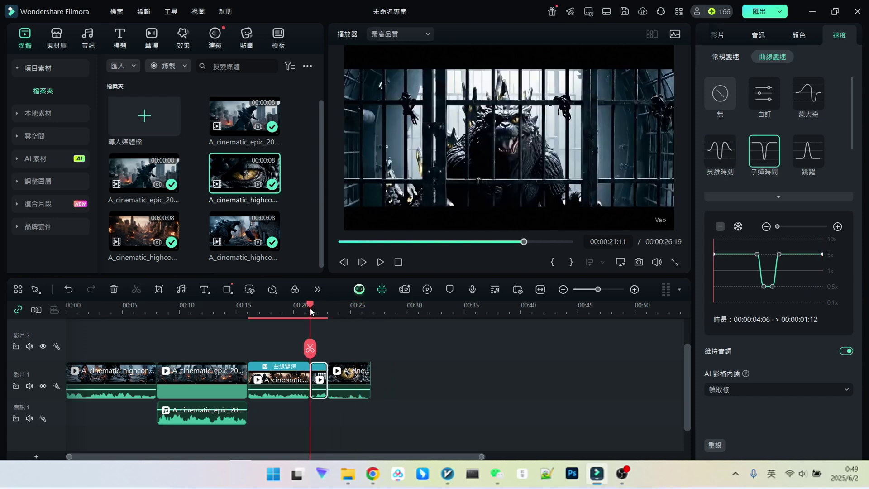
pyautogui.press('space')
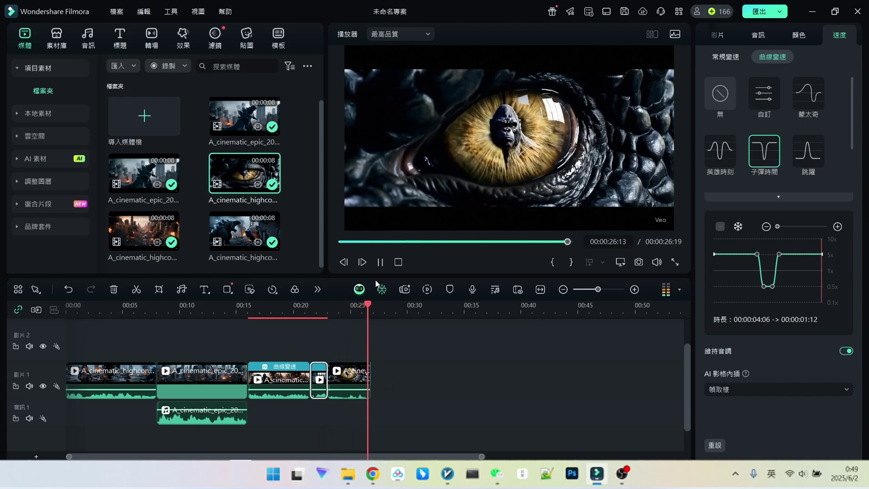
pyautogui.moveTo(373, 312); pyautogui.dragTo(358, 312)
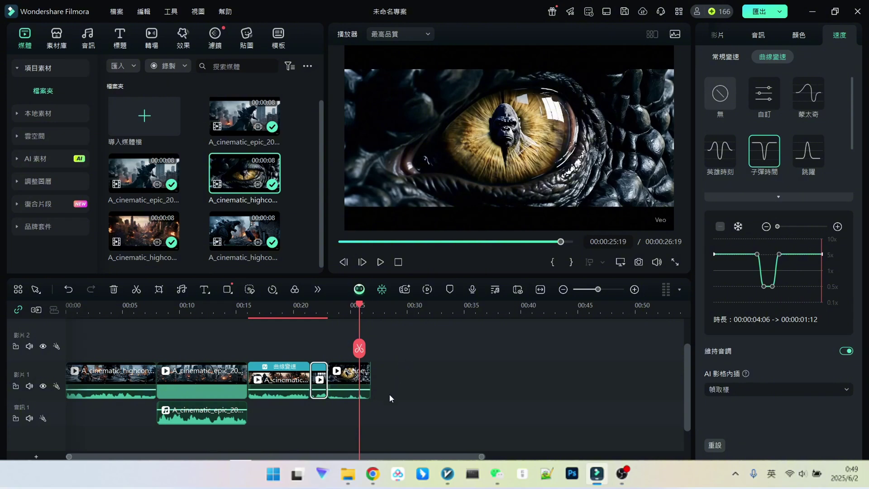
# Step: Combine all timeline clips and the separate audio into a compound clip named 複合短片 1
pyautogui.click(403, 412)
pyautogui.hotkey('ctrl', 'a')
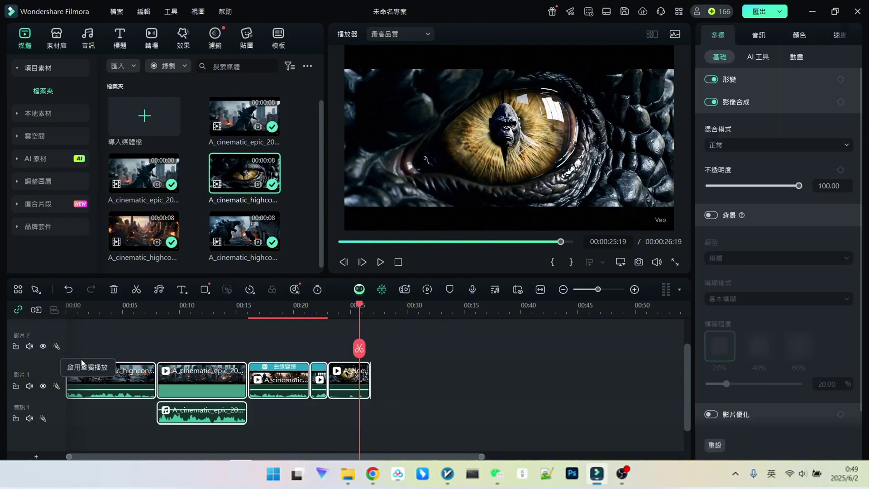
pyautogui.hotkey('alt', 'g')
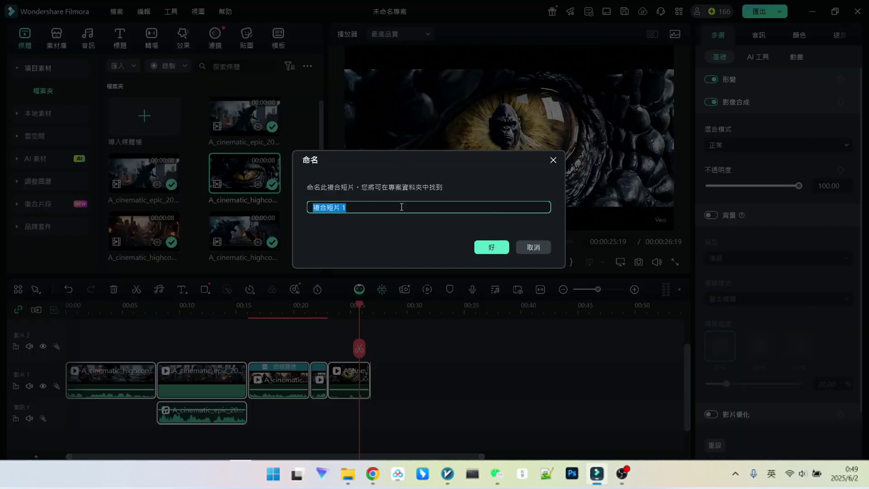
pyautogui.click(491, 247)
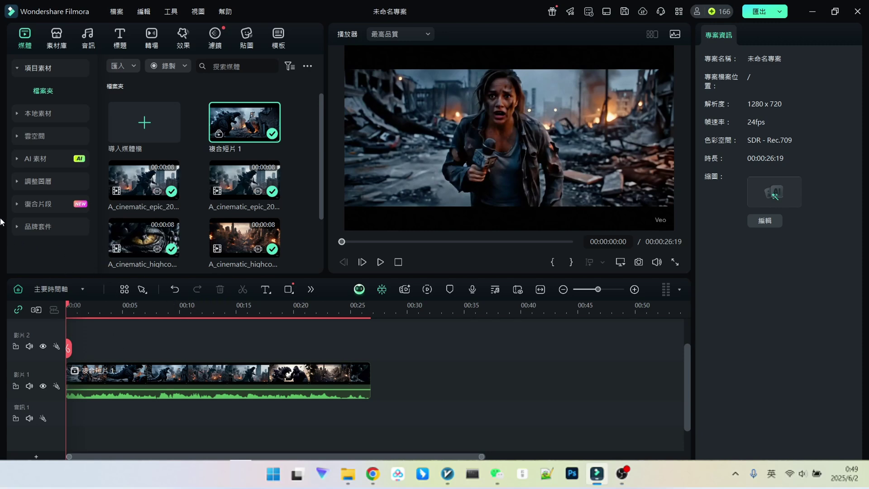
# Step: Generate AI dynamic captions (動態字幕) for the compound clip
pyautogui.click(117, 43)
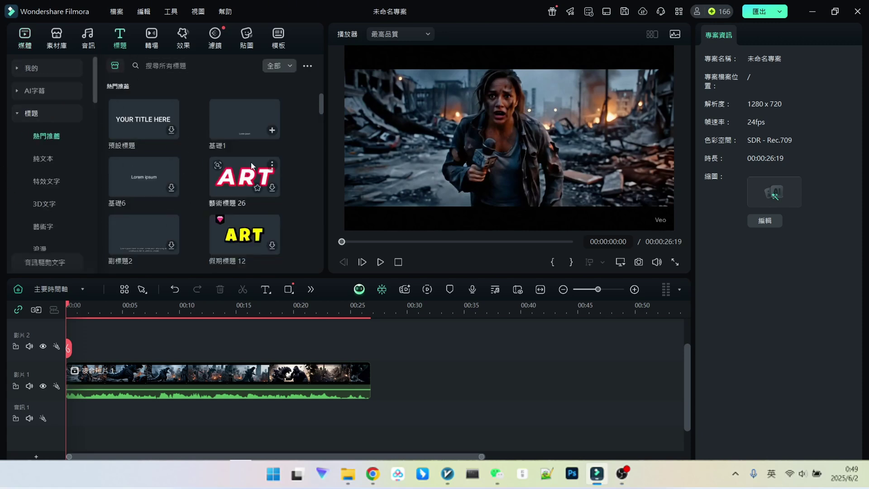
pyautogui.click(26, 93)
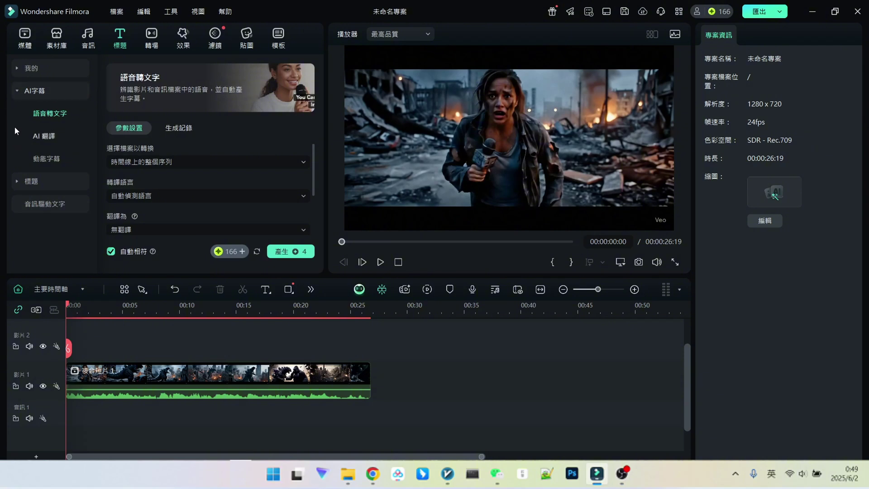
pyautogui.click(36, 159)
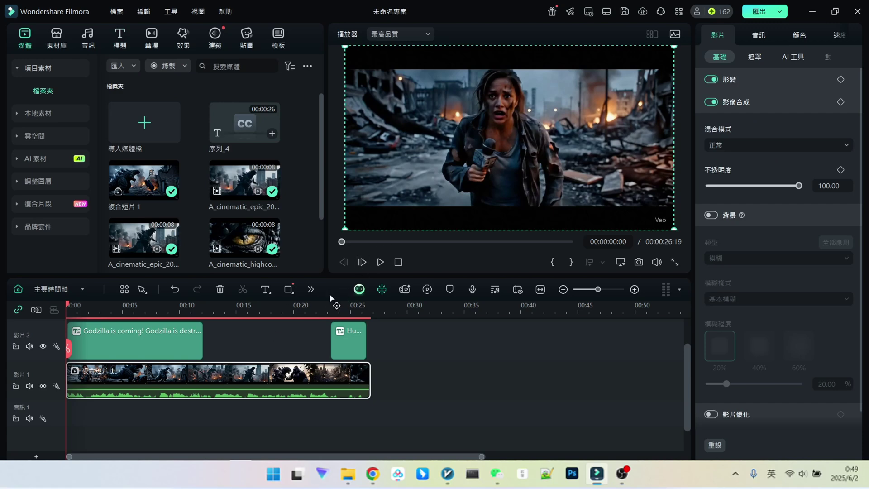
# Step: Play the opening from the start to check its captions, and try to delete the empty gap between the two captions
pyautogui.click(232, 339)
pyautogui.click(93, 307)
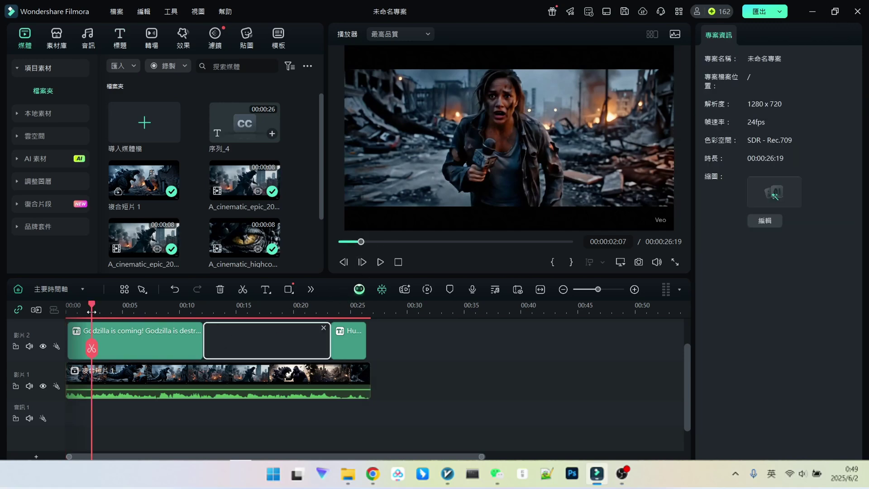
pyautogui.moveTo(90, 307); pyautogui.dragTo(55, 303)
pyautogui.press('space')
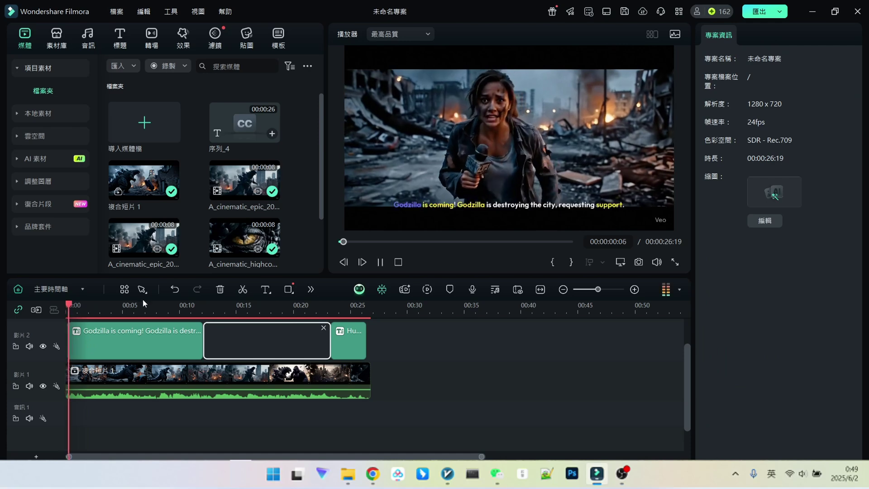
pyautogui.press('space')
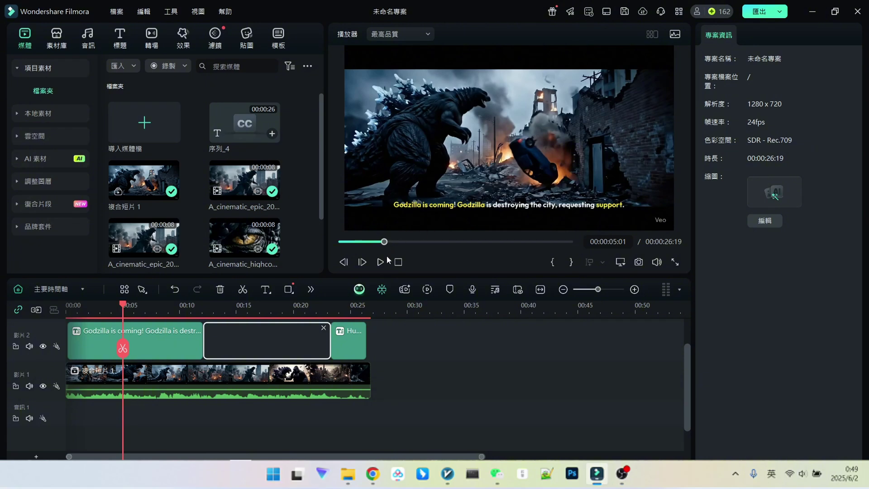
pyautogui.press('Delete')
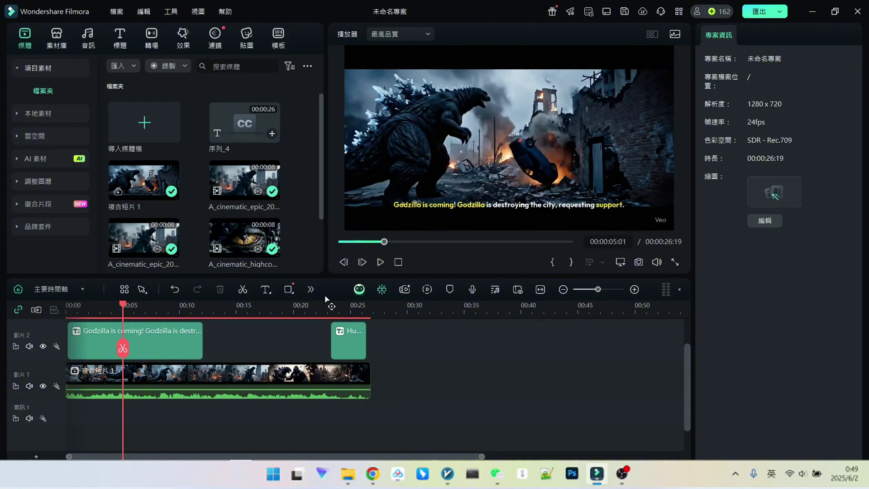
# Step: Apply the italic caption template with blue current-word and orange keyword highlighting to the first caption
pyautogui.click(155, 332)
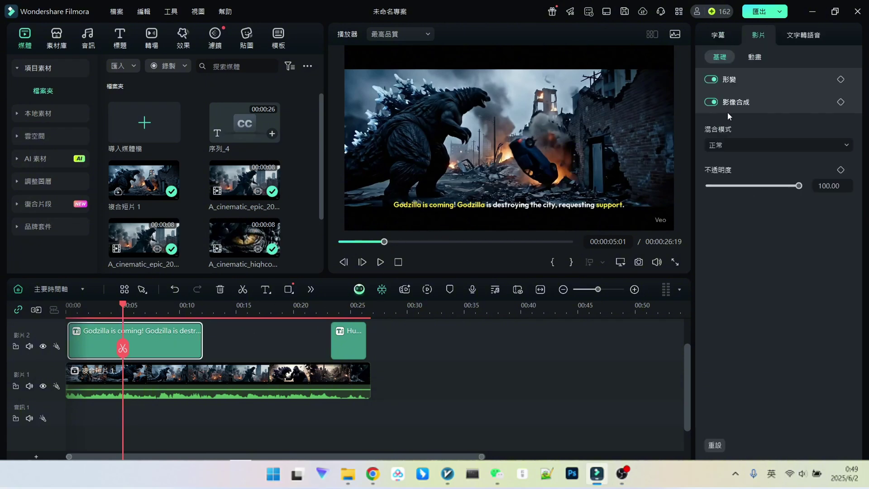
pyautogui.click(761, 58)
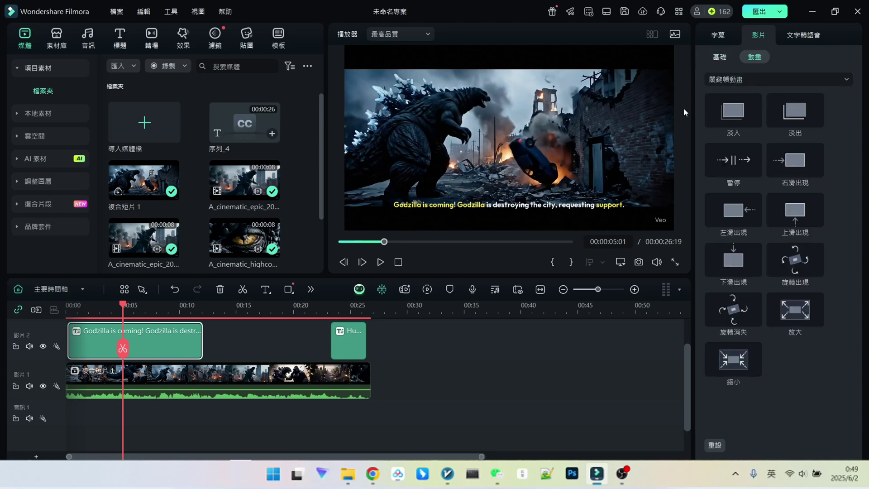
pyautogui.click(721, 58)
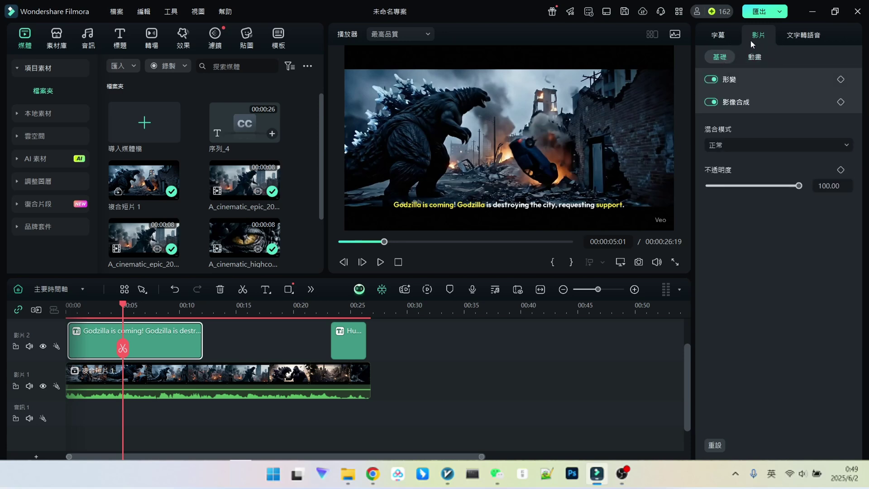
pyautogui.click(720, 36)
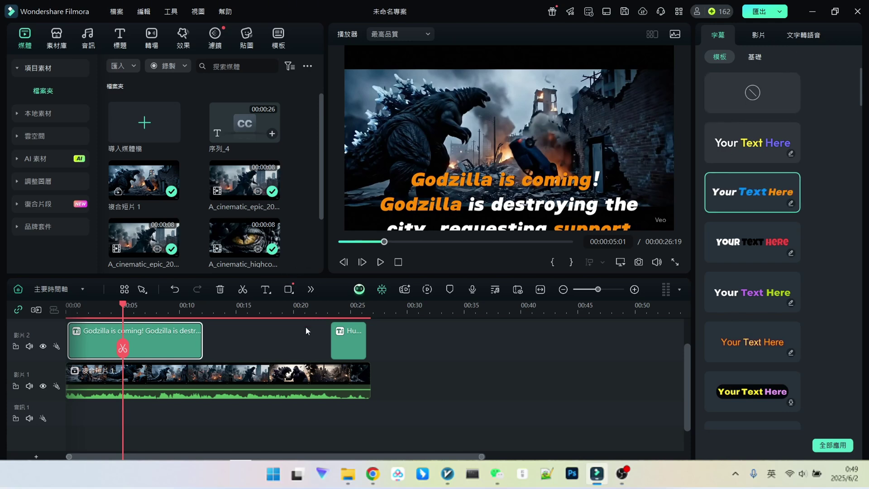
# Step: Trim the first caption to end at 00:00:01:17, where the first spoken phrase finishes
pyautogui.click(224, 306)
pyautogui.moveTo(197, 336); pyautogui.dragTo(123, 338)
pyautogui.press('Home')
pyautogui.press('space')
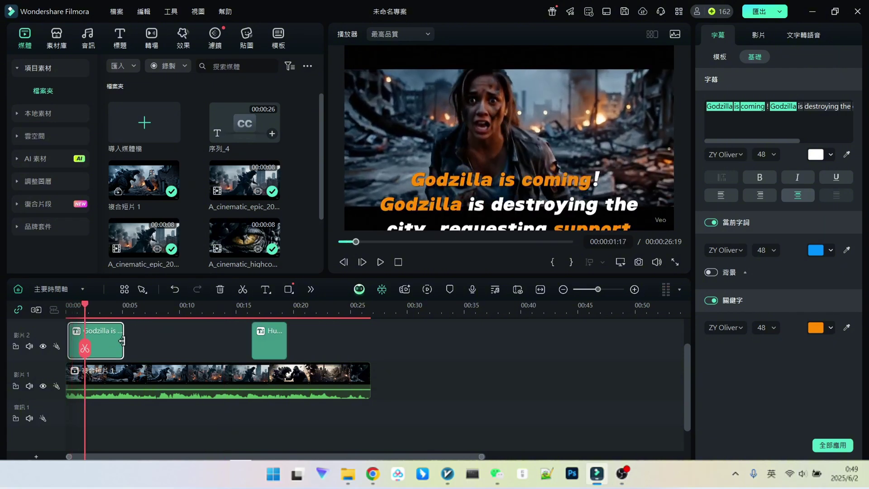
pyautogui.moveTo(122, 348); pyautogui.dragTo(82, 343)
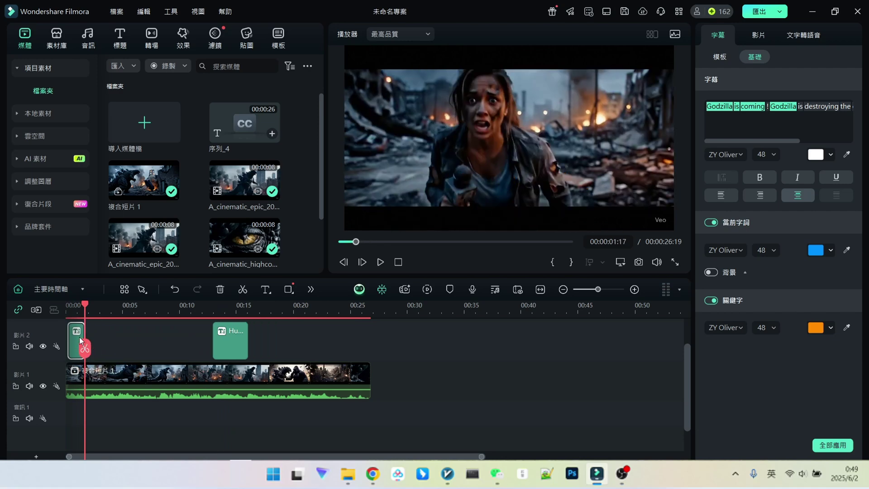
# Step: Duplicate the trimmed caption directly after itself and shorten the first one's text to "Godzilla is coming !"
pyautogui.press('Home')
pyautogui.click(853, 109)
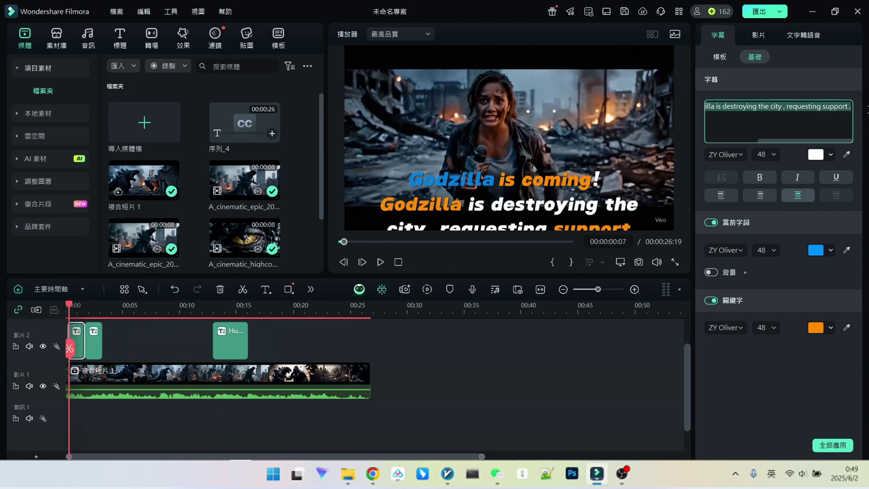
pyautogui.click(852, 108)
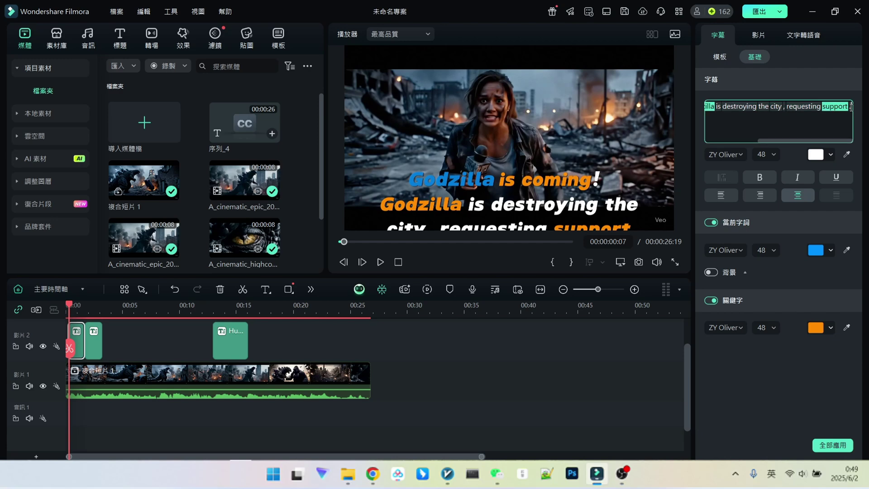
pyautogui.hotkey('ctrl', 'z')
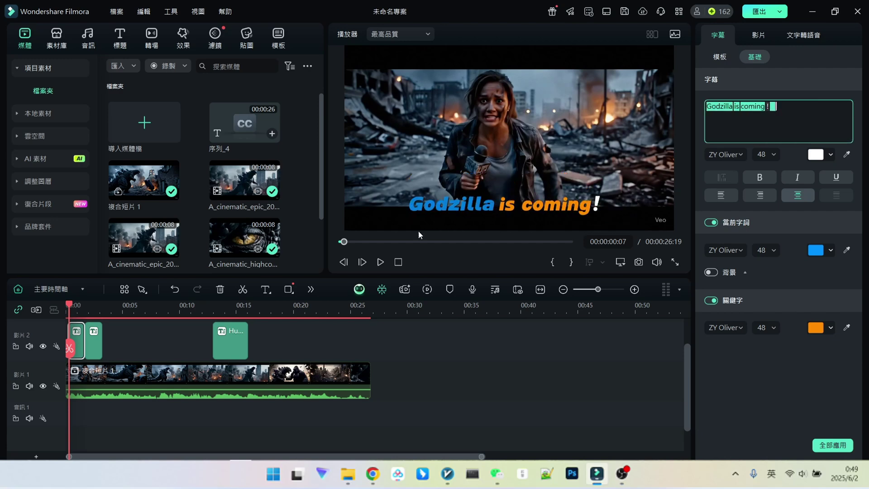
pyautogui.click(118, 340)
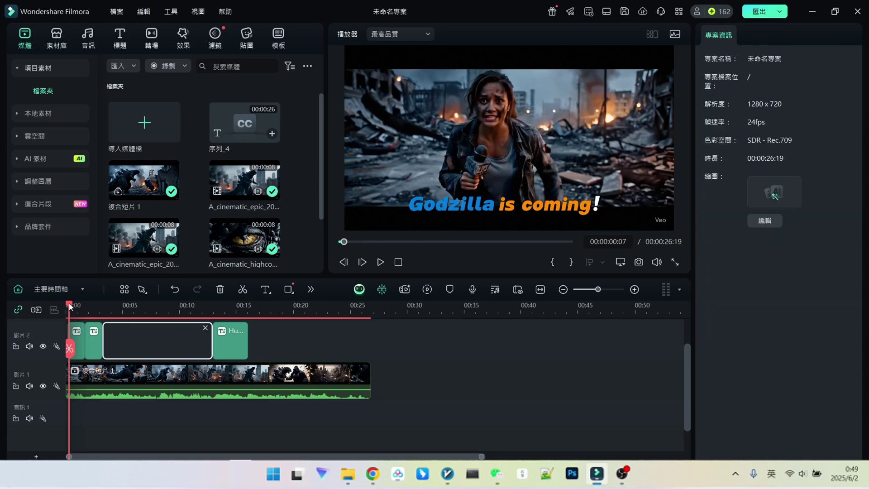
# Step: Move the second caption to start at 00:00:08:04, at its spoken line, and trim it to end at 00:00:12:02
pyautogui.press('space')
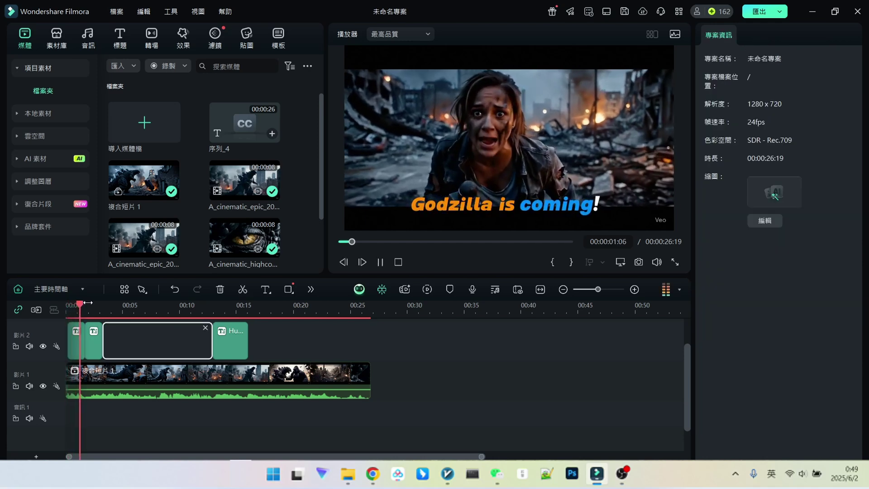
pyautogui.click(156, 312)
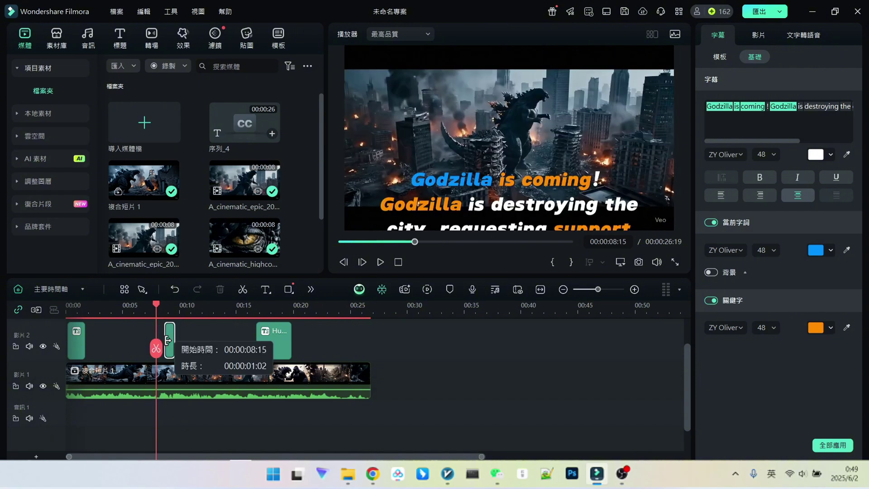
pyautogui.press('space')
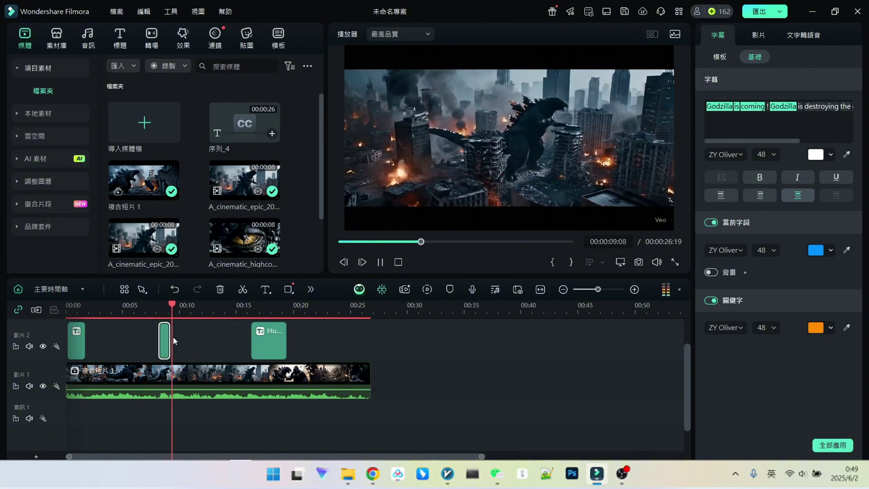
pyautogui.click(161, 312)
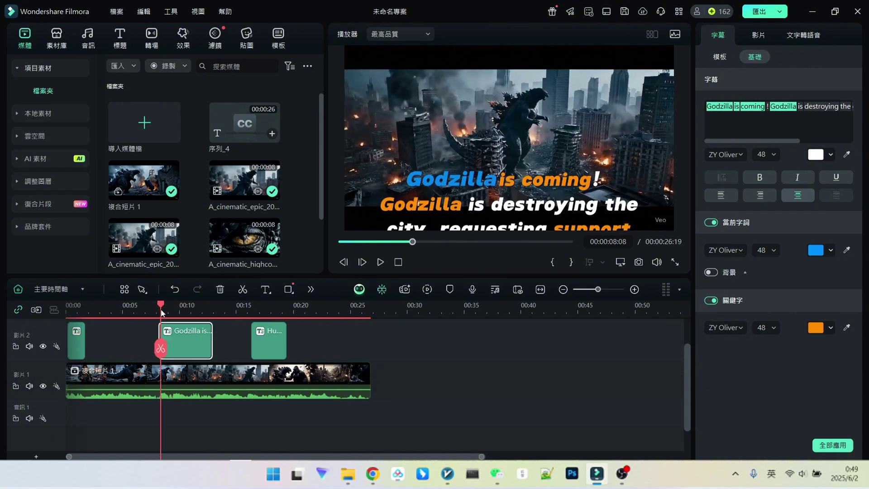
pyautogui.moveTo(212, 347); pyautogui.dragTo(202, 344)
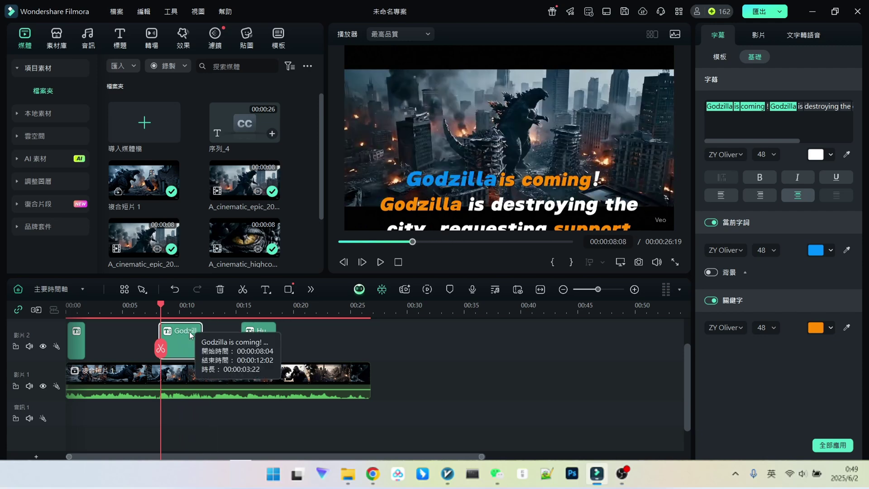
# Step: Shorten the second caption to "Godzilla is destroying the city, requesting support." and apply the bold template with purple current-word and green keyword highlighting
pyautogui.click(211, 325)
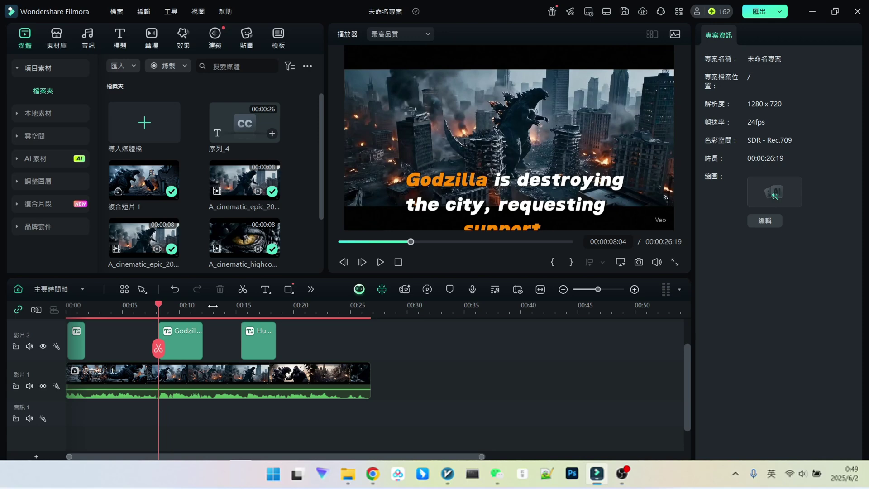
pyautogui.press('space')
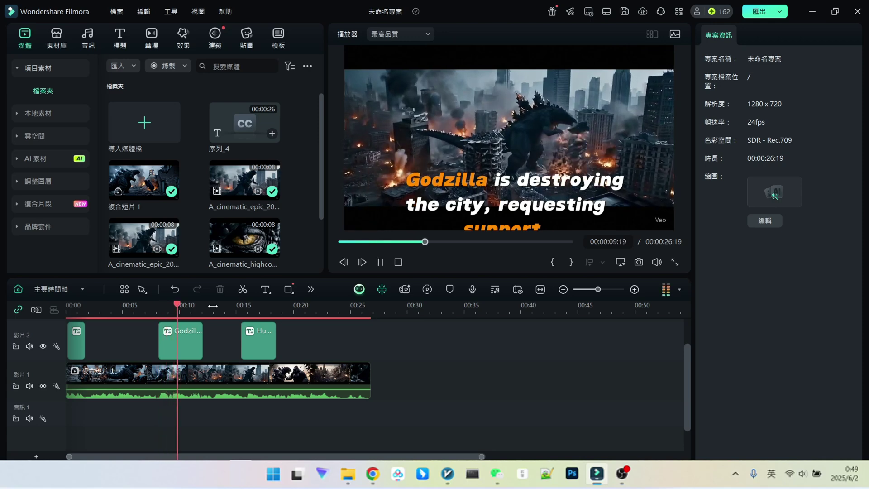
pyautogui.press('space')
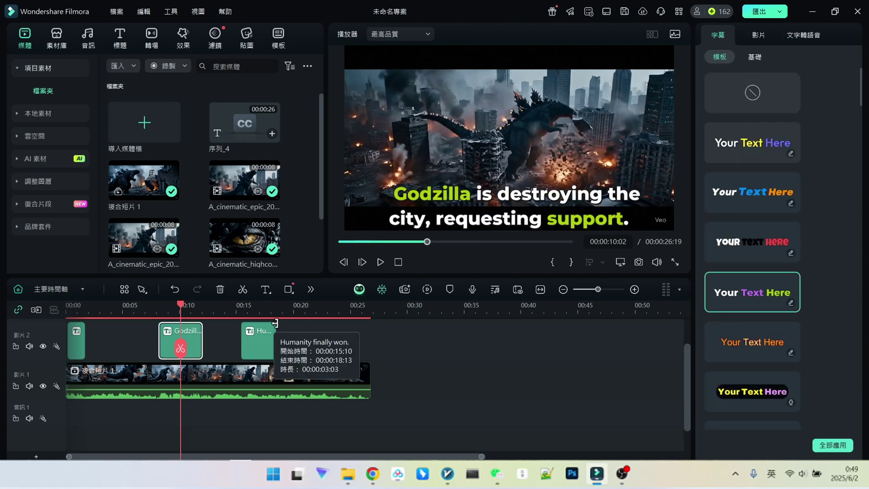
# Step: Move the "Humanity finally won." caption to finish at the video's end and play that section to check its timing
pyautogui.click(334, 333)
pyautogui.scroll(-1, 437, 331)
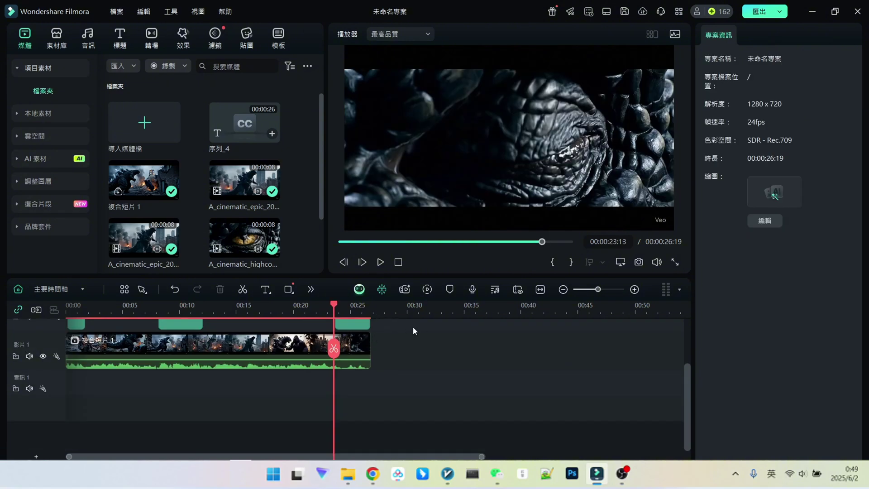
pyautogui.press('space')
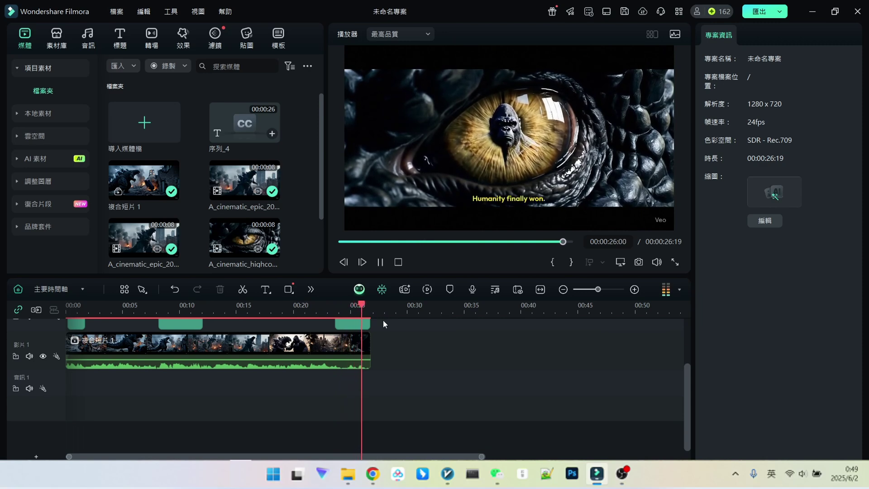
# Step: Apply the bold caption template with purple current-word and green keyword highlighting to the "Humanity finally won." caption
pyautogui.click(349, 325)
pyautogui.click(752, 192)
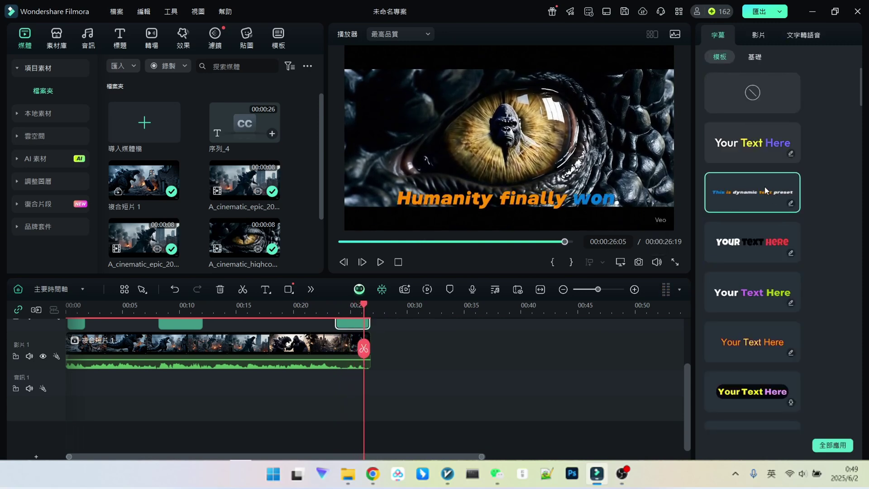
pyautogui.press('Down')
pyautogui.press('Down')
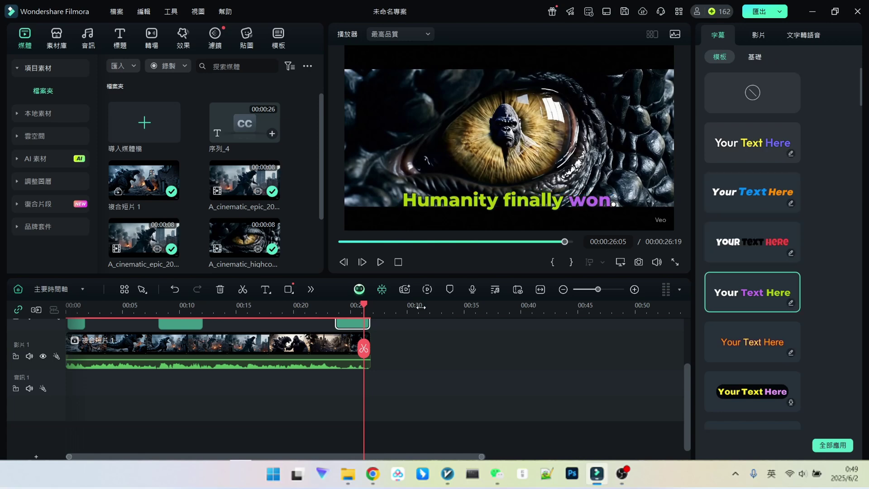